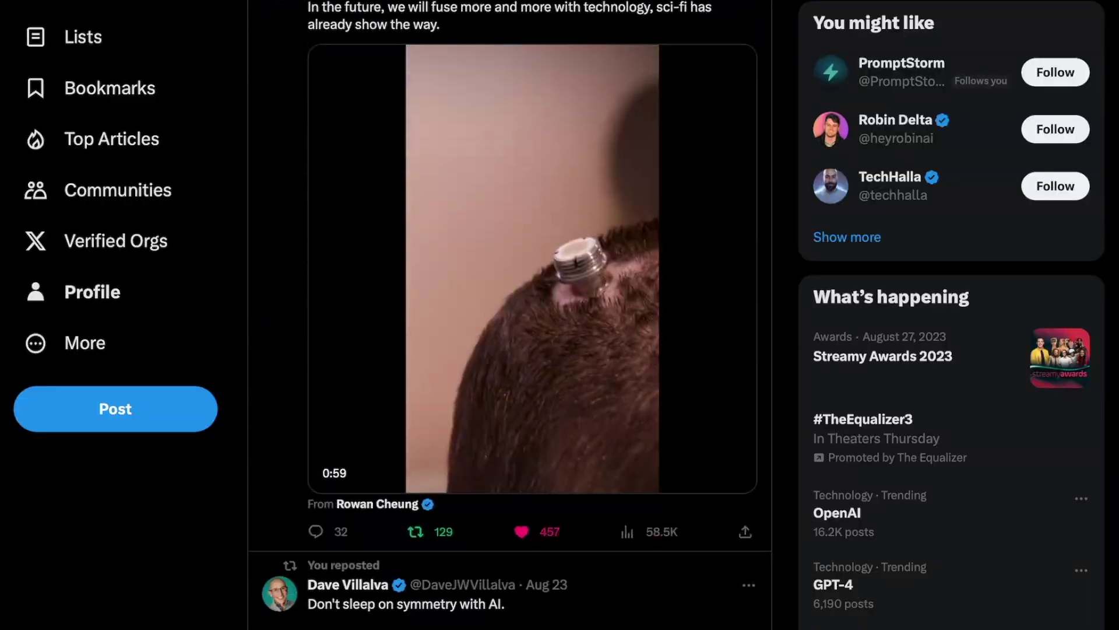
- Scroll the X timeline past the video posts to the Midjourney prompt posts
{"action": "scroll", "coordinate": [510, 315], "scroll_direction": "down", "scroll_amount": 10}
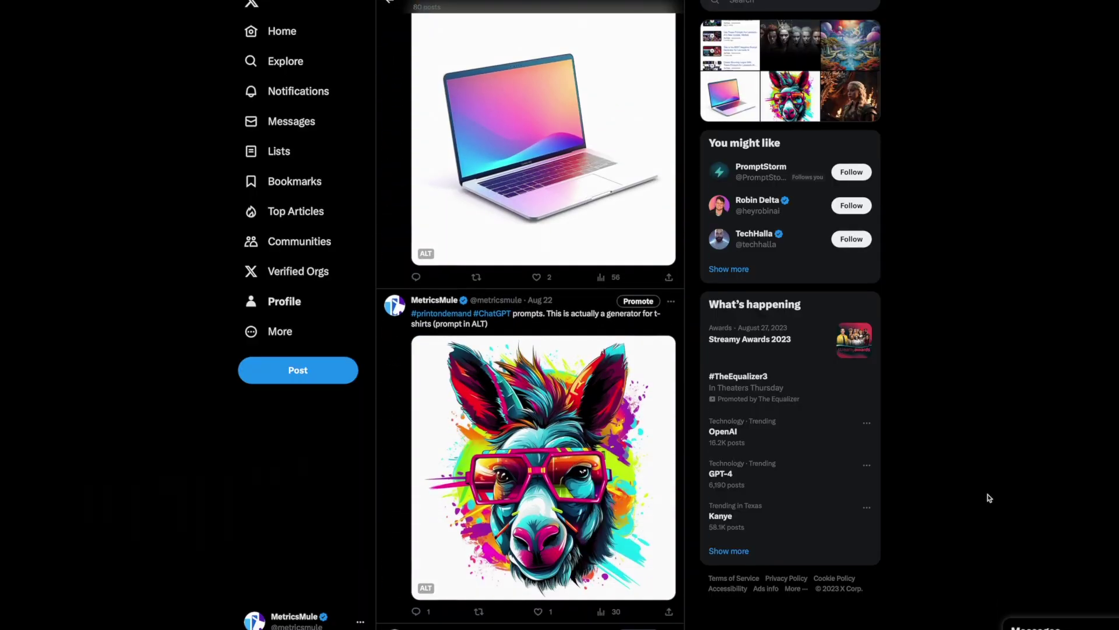
{"action": "scroll", "coordinate": [987, 494], "scroll_direction": "down", "scroll_amount": 9}
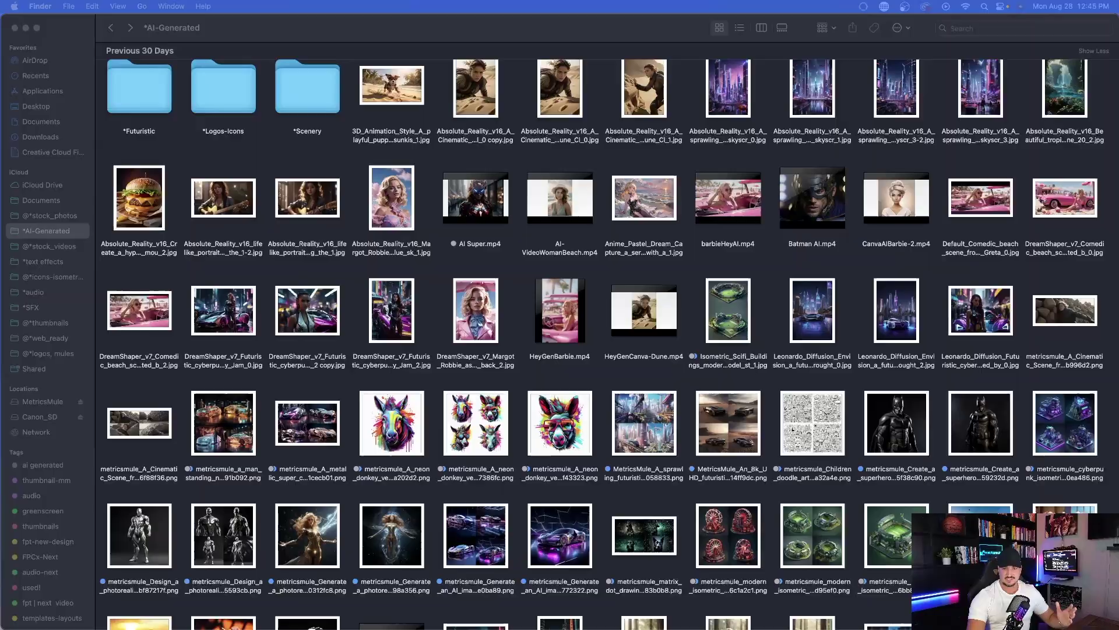
- Scroll the AI-Generated folder's icon view down to the July section
{"action": "scroll", "coordinate": [512, 299], "scroll_direction": "down", "scroll_amount": 20}
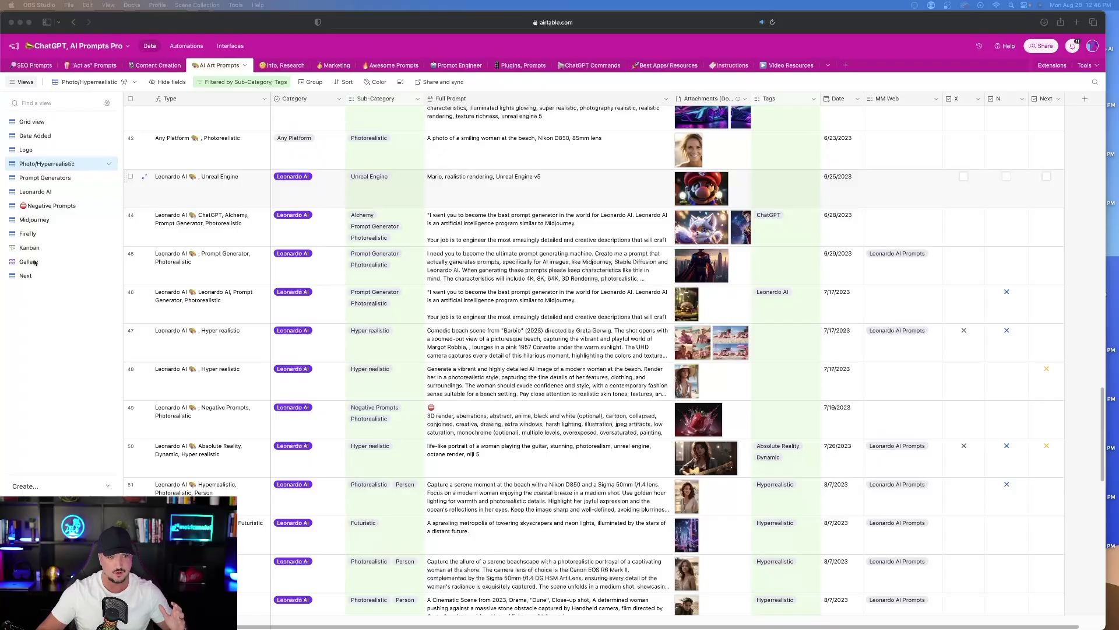
- Switch the AI Art Prompts table to Gallery view and scroll through the image cards
{"action": "left_click", "coordinate": [28, 261]}
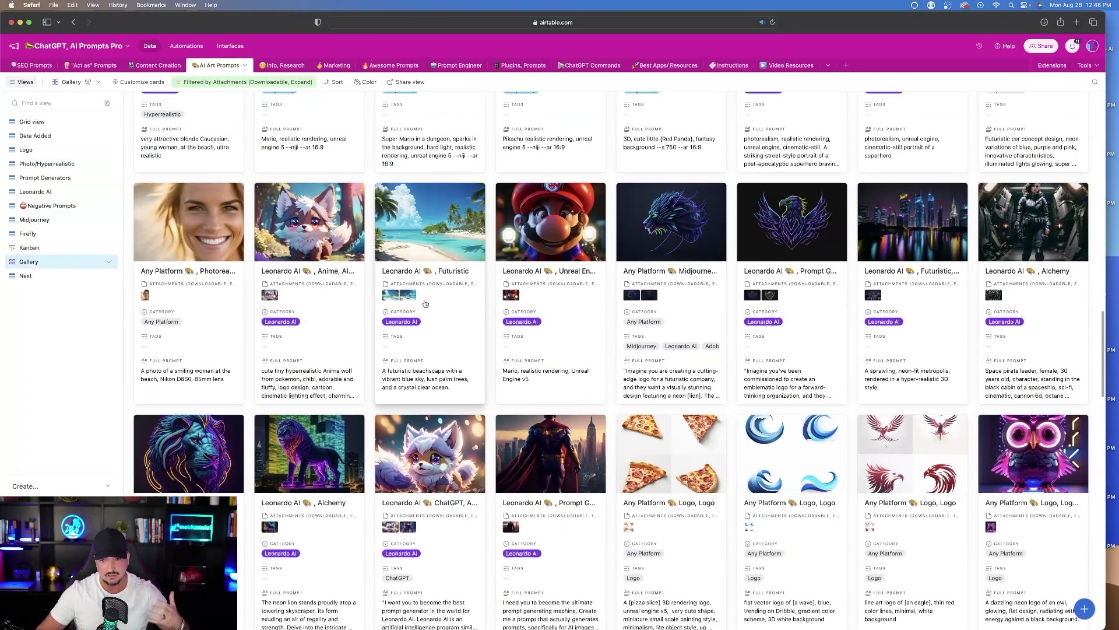
{"action": "scroll", "coordinate": [425, 303], "scroll_direction": "up", "scroll_amount": 15}
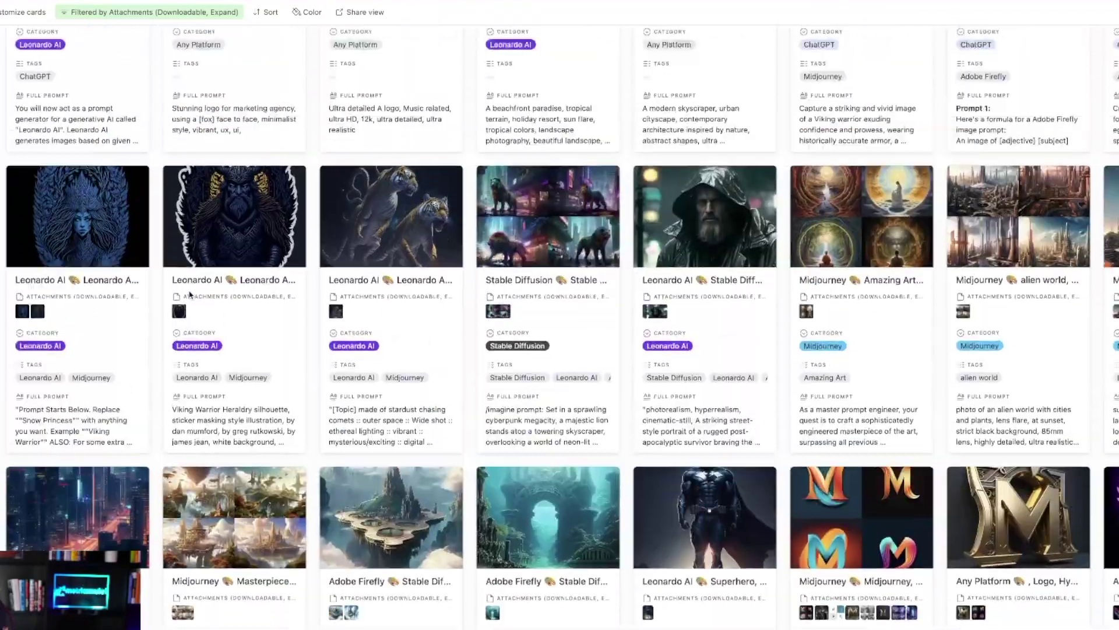
{"action": "scroll", "coordinate": [189, 294], "scroll_direction": "up", "scroll_amount": 8}
{"action": "scroll", "coordinate": [365, 226], "scroll_direction": "down", "scroll_amount": 9}
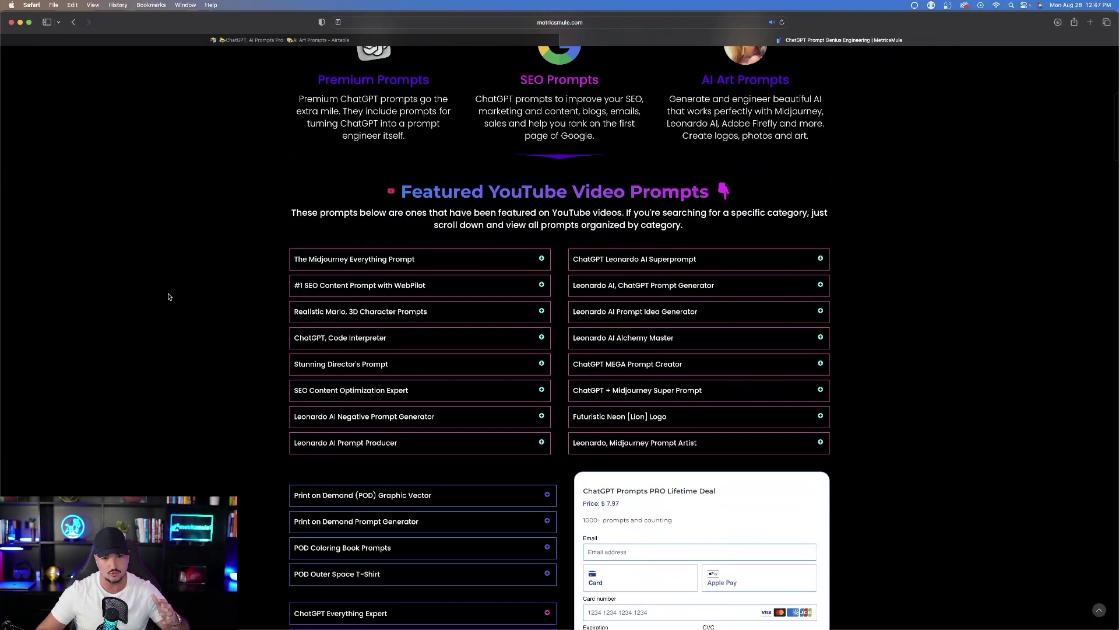
- Expand the SEO Content, Mindblowing, Learn Anything and Prompt Engineer prompts, then the Leonardo AI Superprompt
{"action": "left_click", "coordinate": [327, 285]}
{"action": "scroll", "coordinate": [329, 399], "scroll_direction": "down", "scroll_amount": 15}
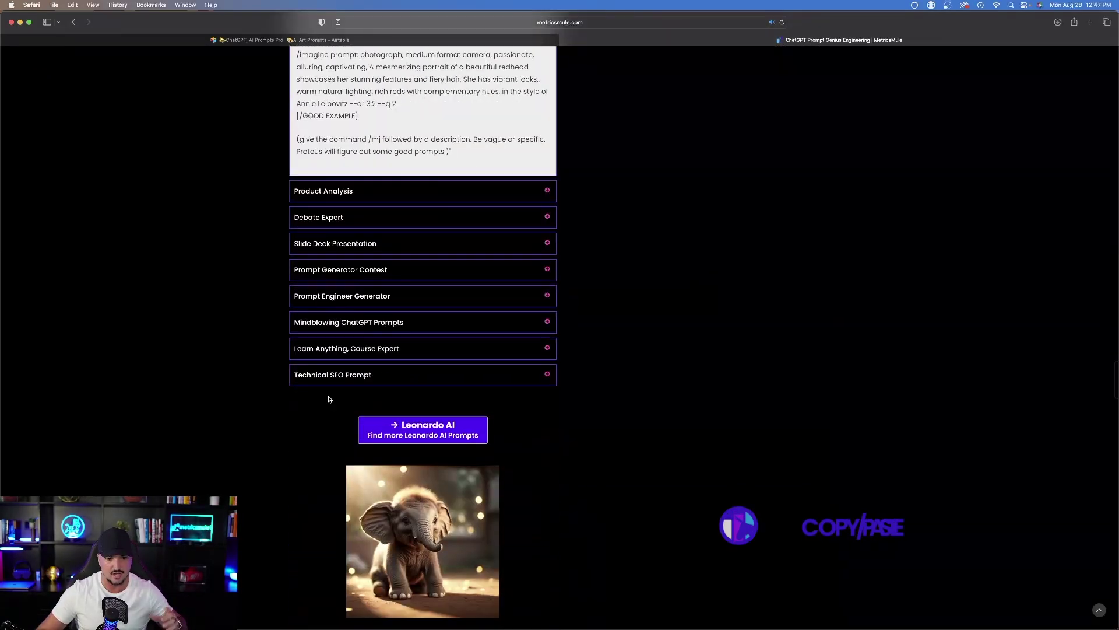
{"action": "left_click", "coordinate": [349, 322]}
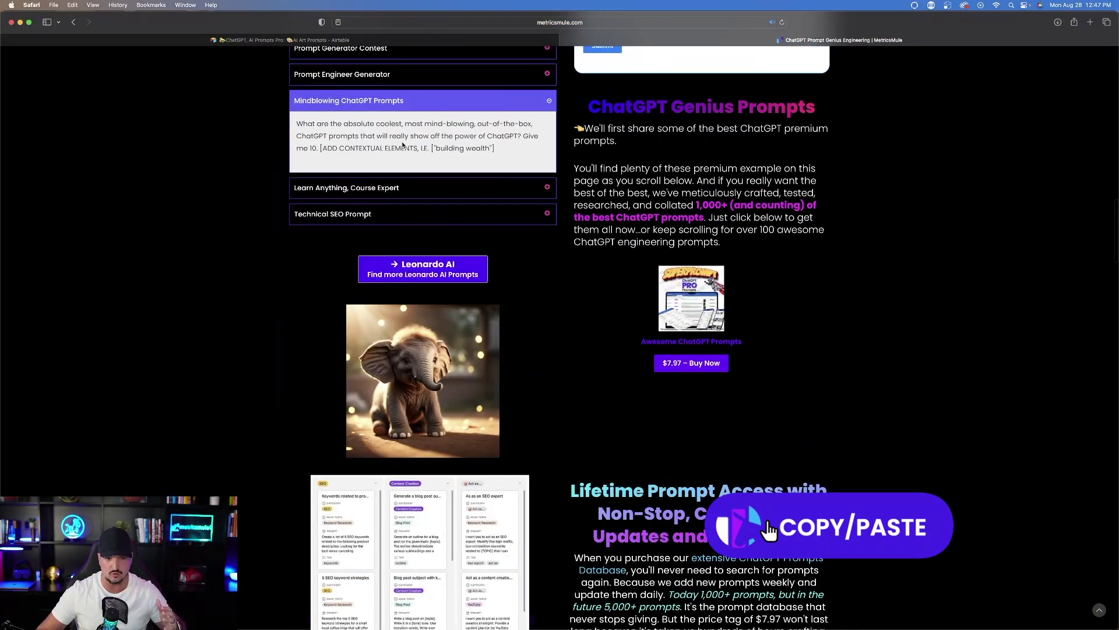
{"action": "left_click", "coordinate": [346, 188]}
{"action": "left_click", "coordinate": [362, 74]}
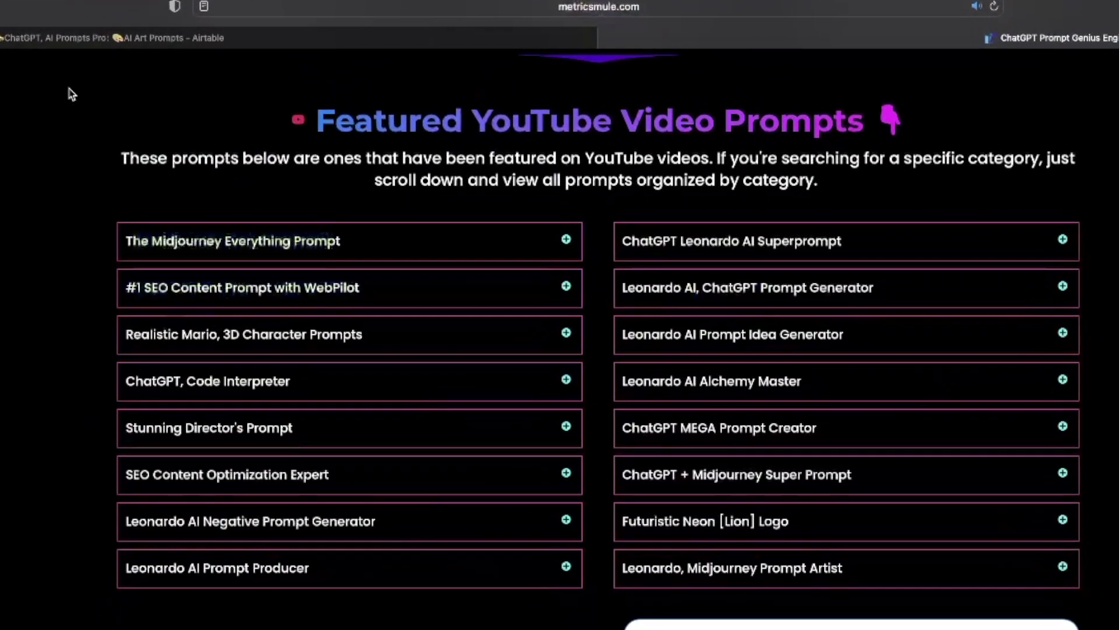
{"action": "scroll", "coordinate": [88, 175], "scroll_direction": "up", "scroll_amount": 1}
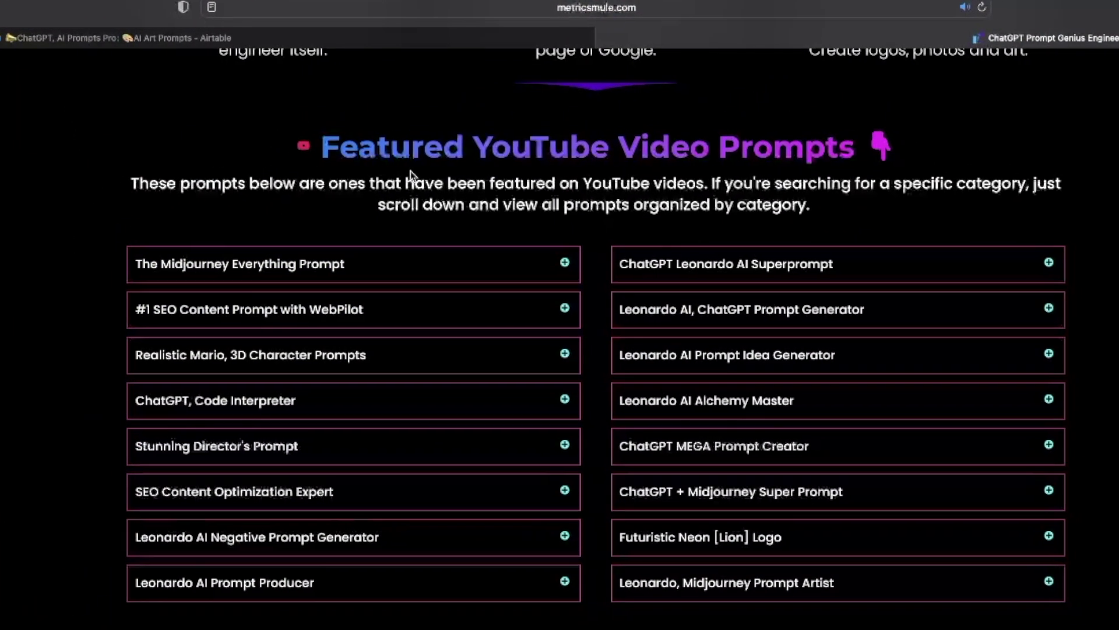
{"action": "left_click", "coordinate": [734, 270]}
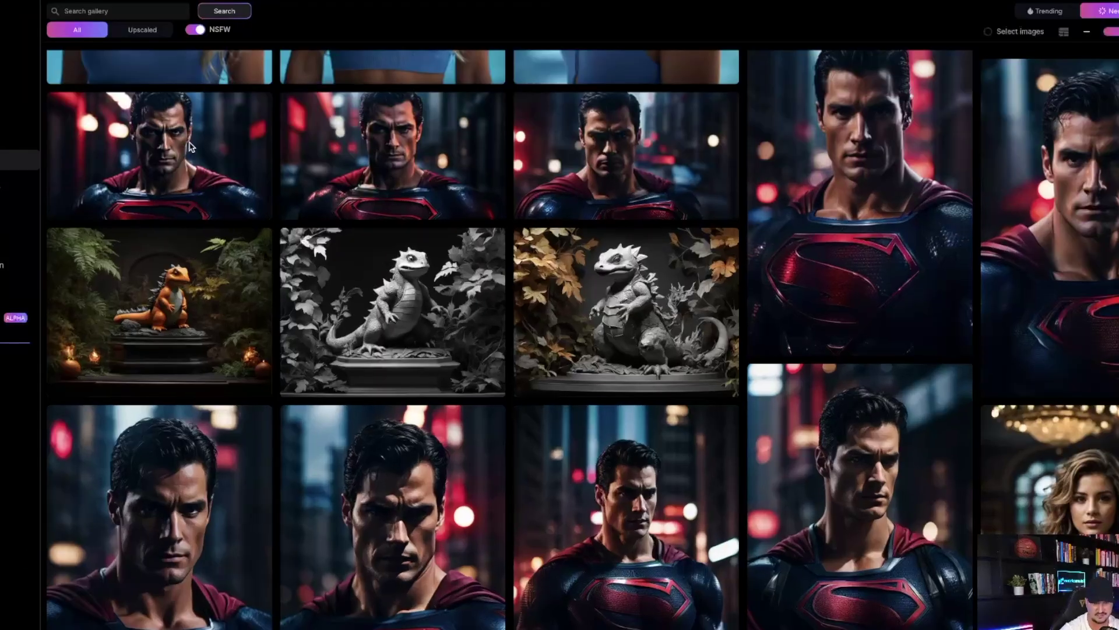
- Open a Superman portrait from the Personal Feed in the full-size lightbox
{"action": "left_click", "coordinate": [191, 145]}
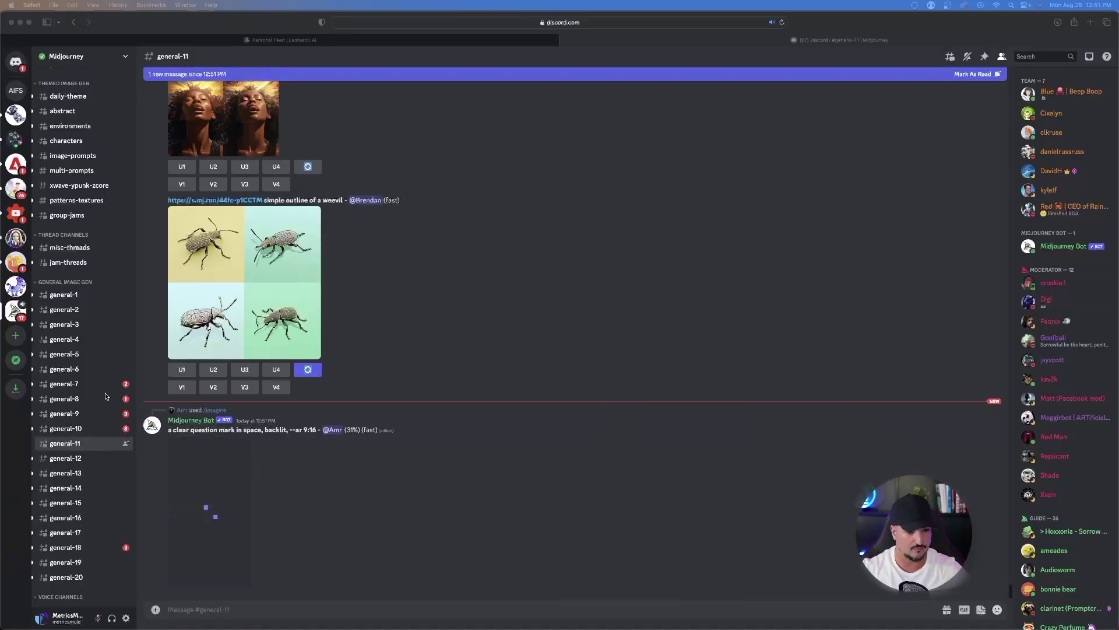
- Enter /desc in the general-11 message box and select the /describe command
{"action": "left_click", "coordinate": [263, 545]}
{"action": "type", "text": "/"}
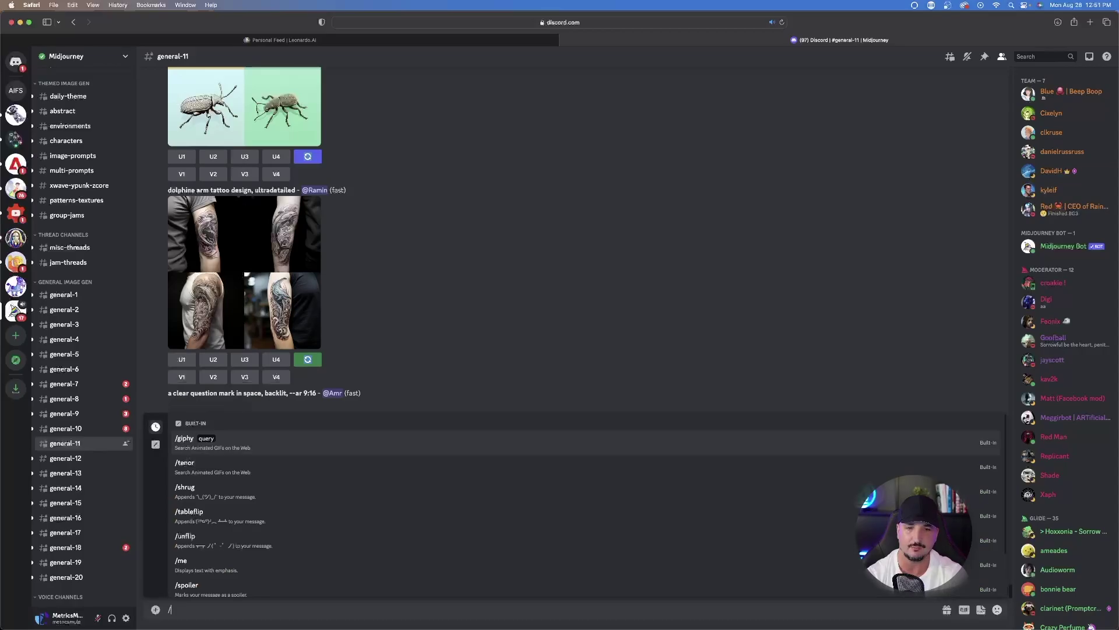
{"action": "type", "text": "des"}
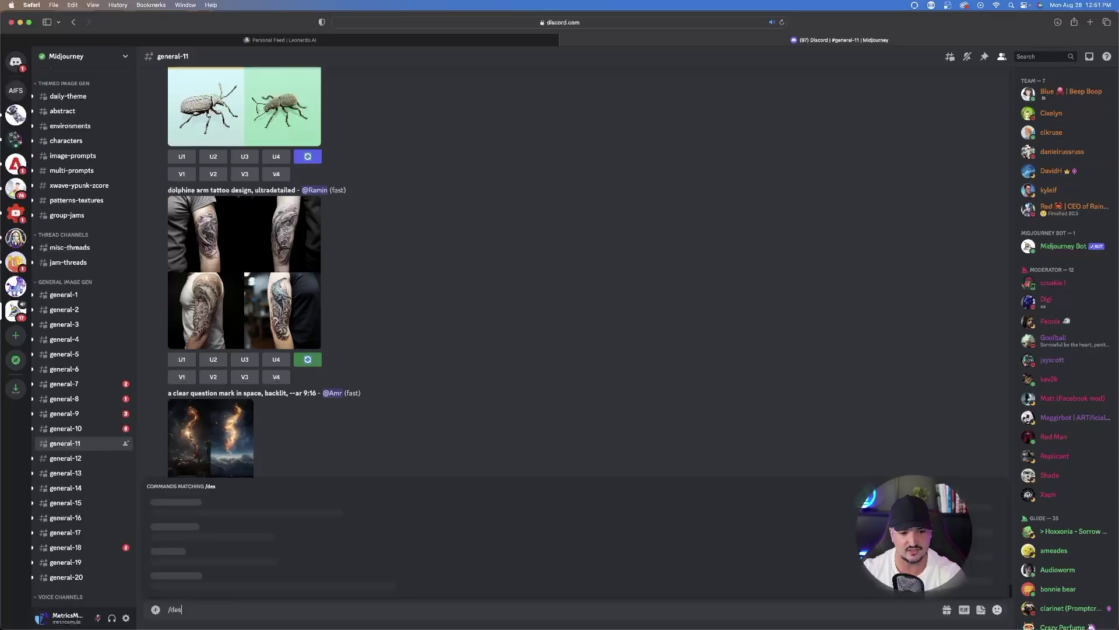
{"action": "type", "text": "cr"}
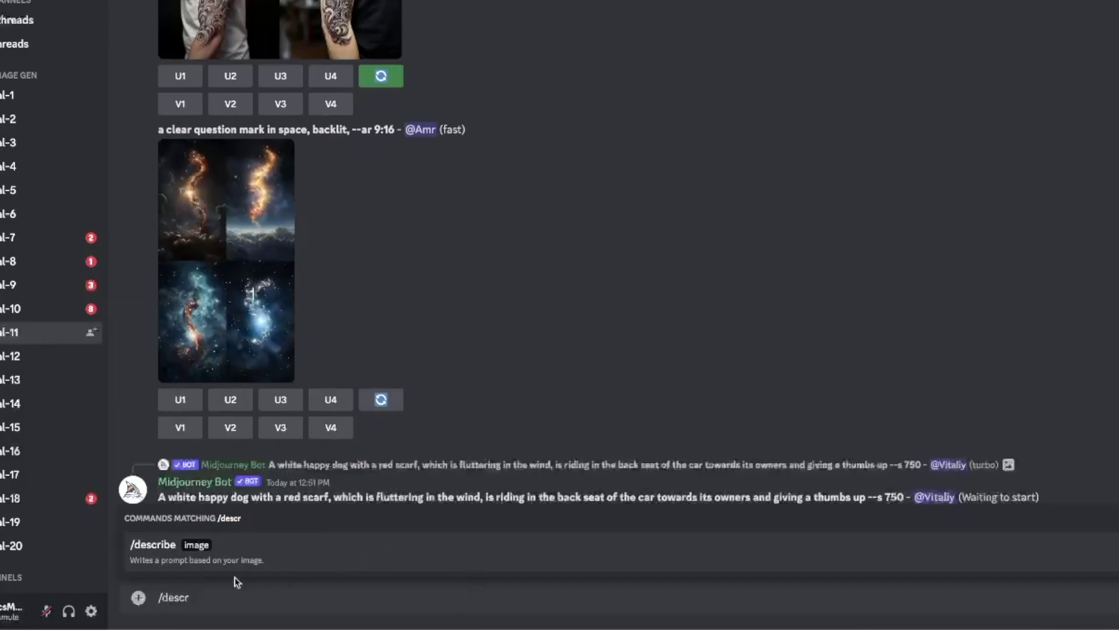
{"action": "left_click", "coordinate": [190, 552]}
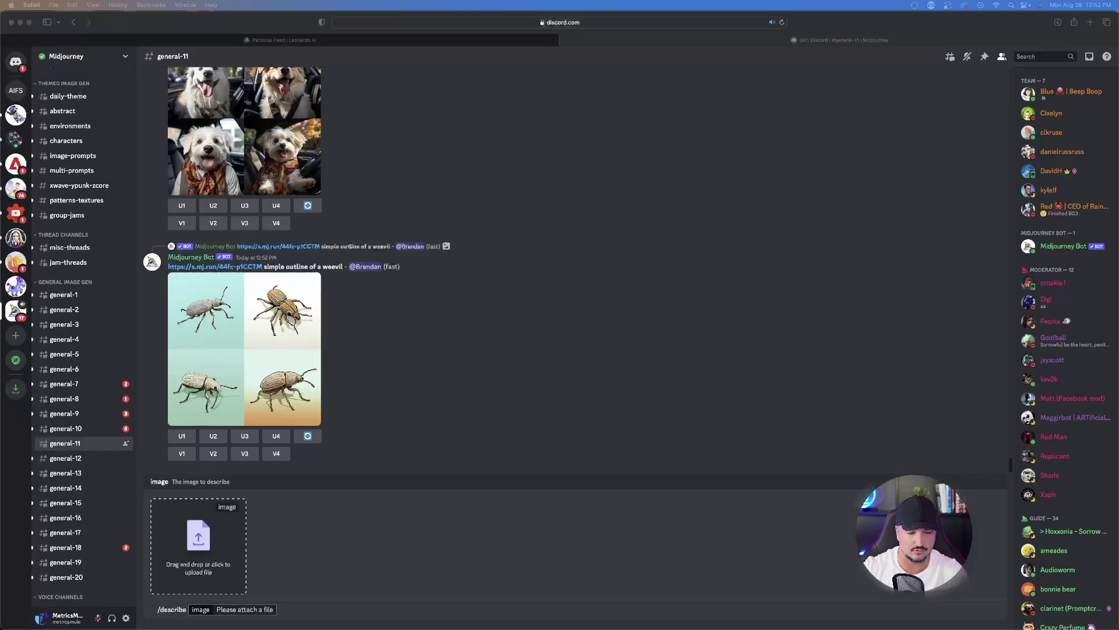
- Attach the PhotoReal Superman JPG to /describe and send the request
{"action": "mouse_move", "coordinate": [614, 207]}
{"action": "left_mouse_down"}
{"action": "mouse_move", "coordinate": [510, 310]}
{"action": "mouse_move", "coordinate": [512, 356]}
{"action": "mouse_move", "coordinate": [318, 436]}
{"action": "mouse_move", "coordinate": [207, 512]}
{"action": "mouse_move", "coordinate": [203, 533]}
{"action": "left_mouse_up"}
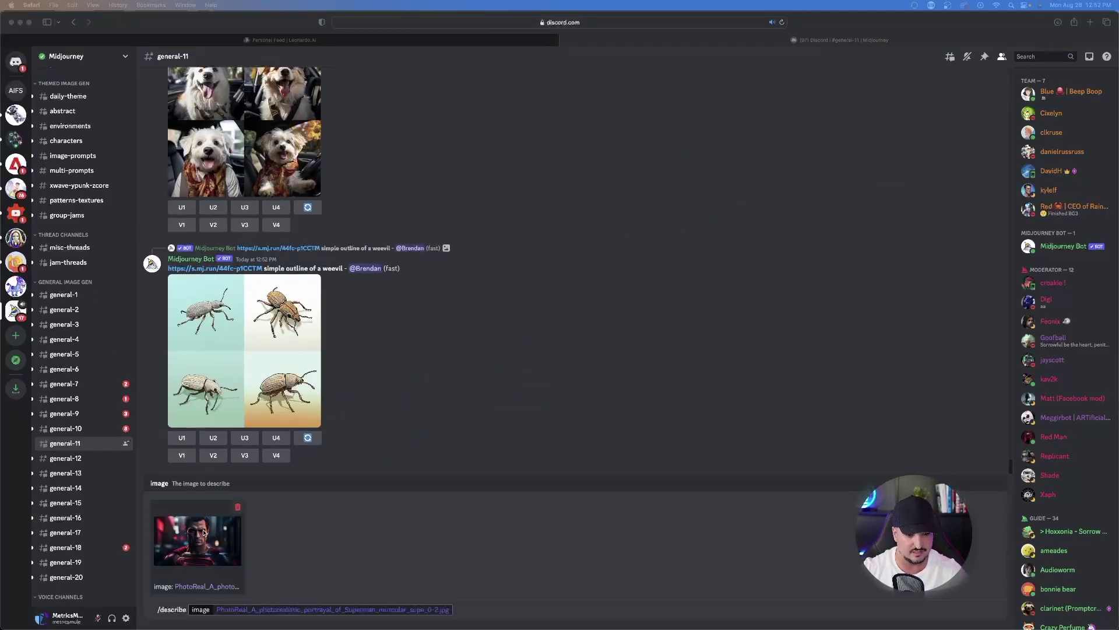
{"action": "left_click", "coordinate": [440, 611]}
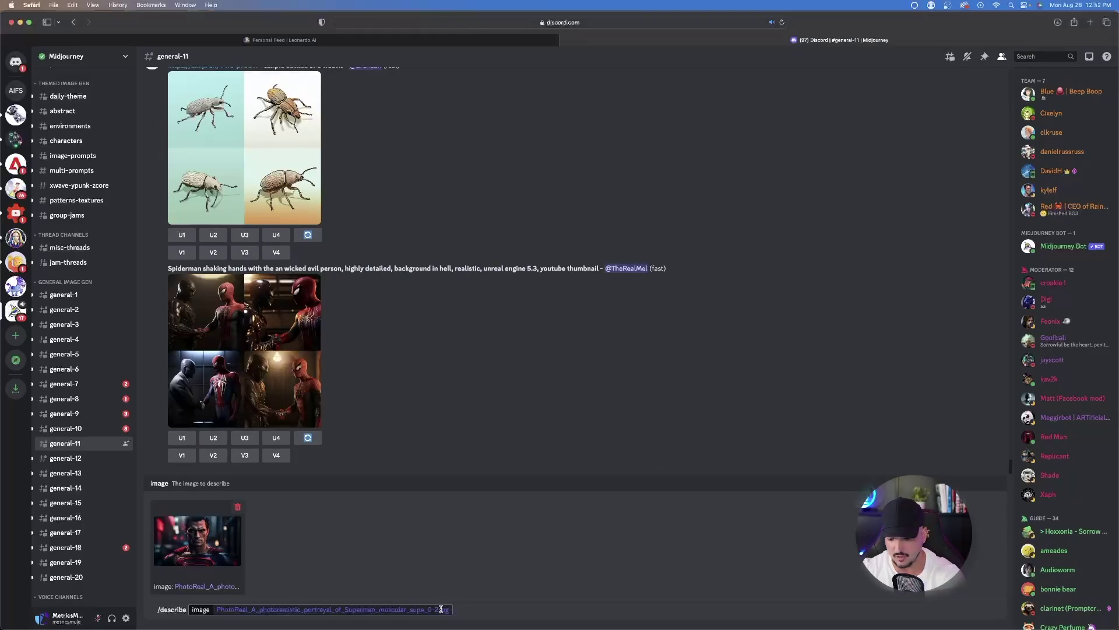
{"action": "key", "text": "Return"}
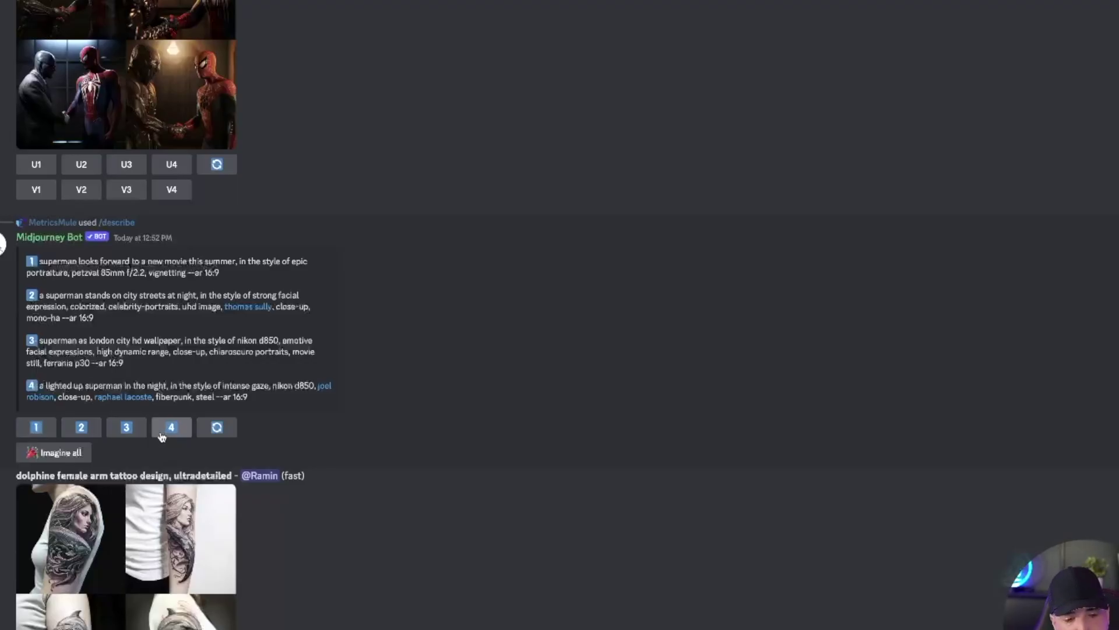
- Generate images from all four described prompts and enlarge the resulting Superman grids
{"action": "left_click", "coordinate": [65, 455]}
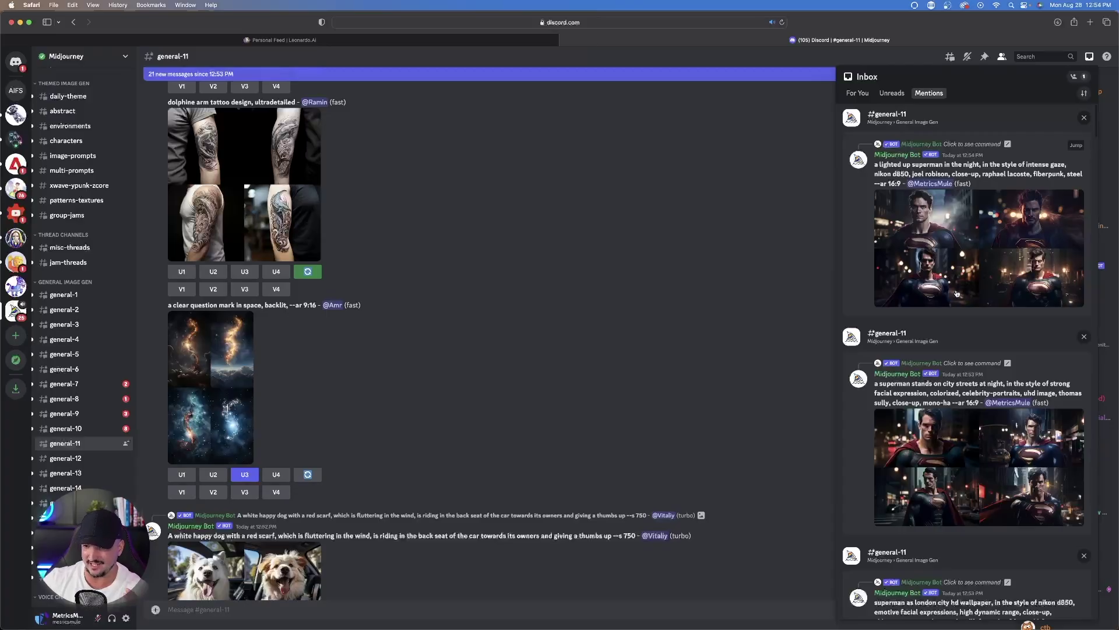
{"action": "left_click", "coordinate": [928, 256]}
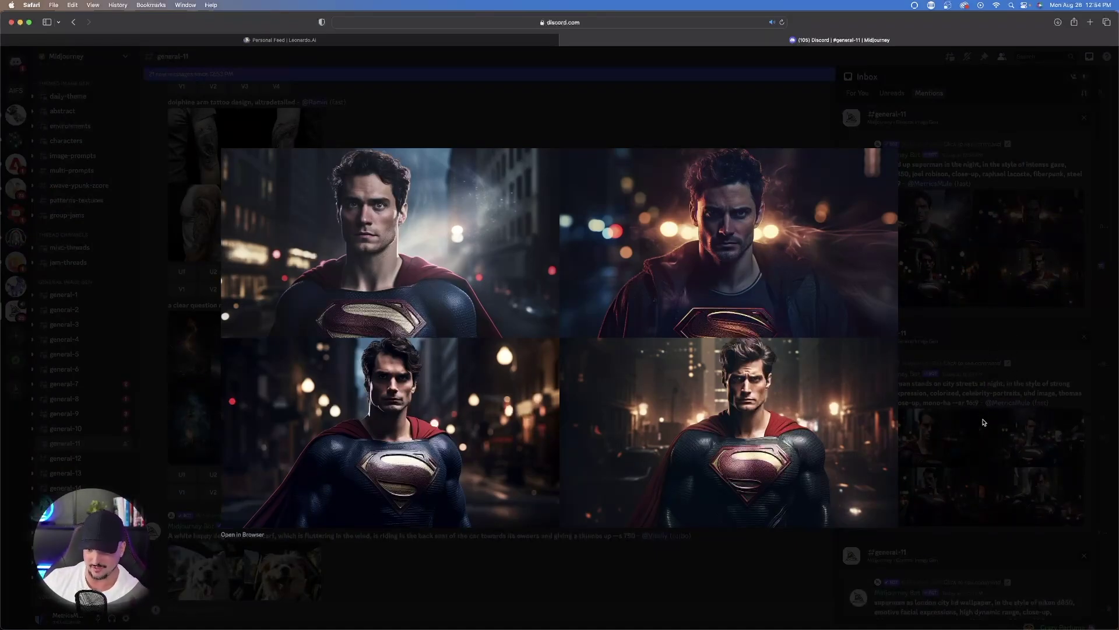
{"action": "left_click", "coordinate": [983, 456]}
{"action": "left_click", "coordinate": [984, 457]}
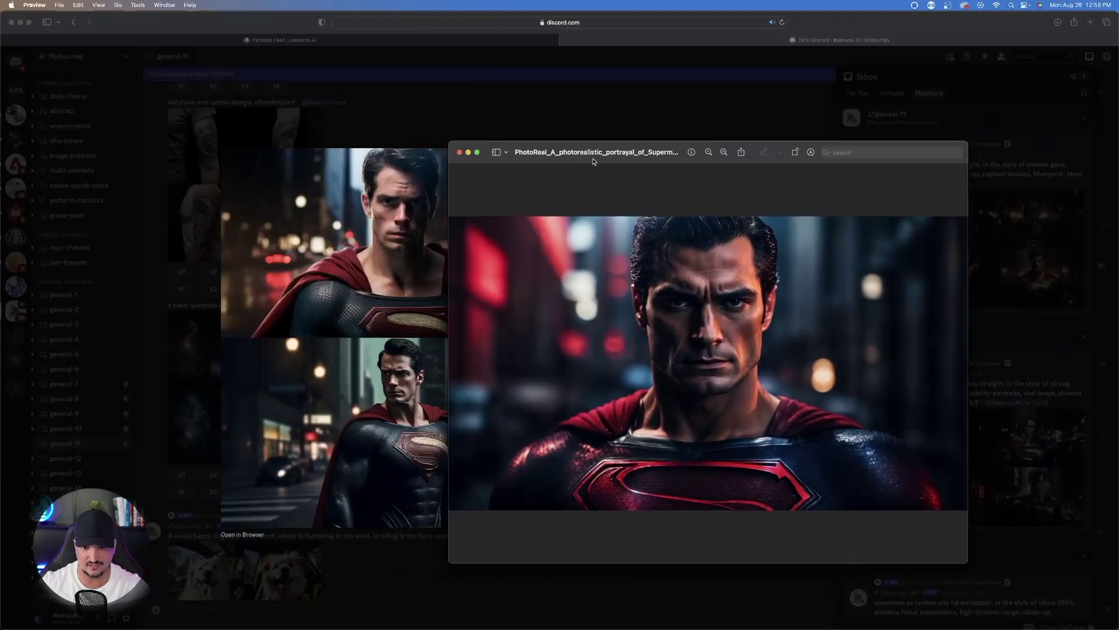
- Place the original Superman photo beside the enlarged grids to compare the results
{"action": "left_click_drag", "start_coordinate": [529, 151], "coordinate": [411, 80]}
{"action": "left_click_drag", "start_coordinate": [333, 69], "coordinate": [540, 155]}
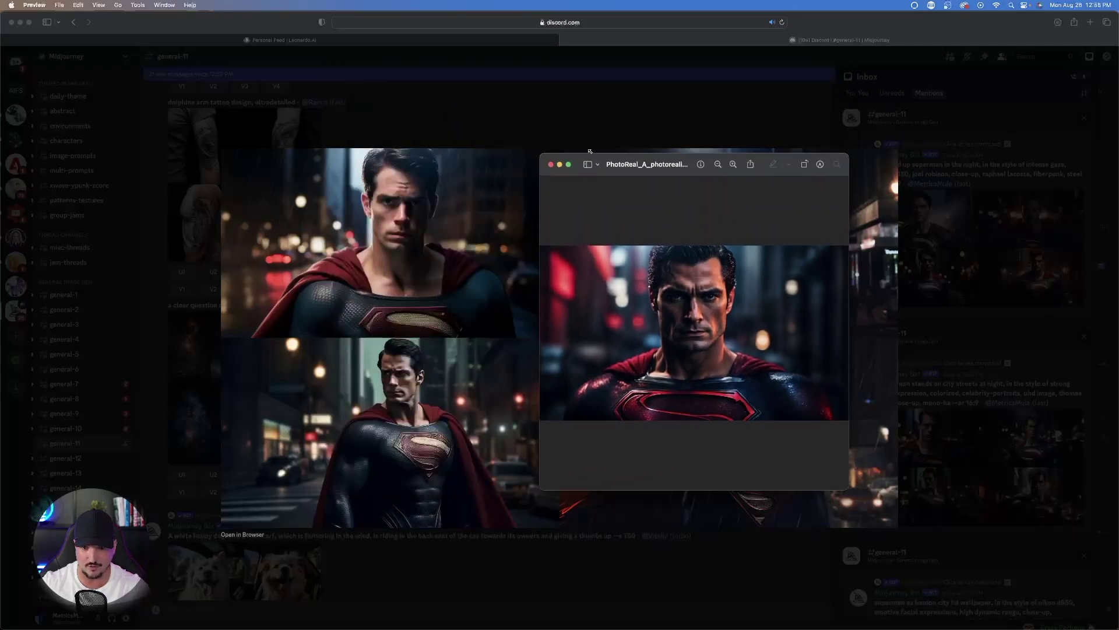
{"action": "left_click_drag", "start_coordinate": [691, 163], "coordinate": [951, 50]}
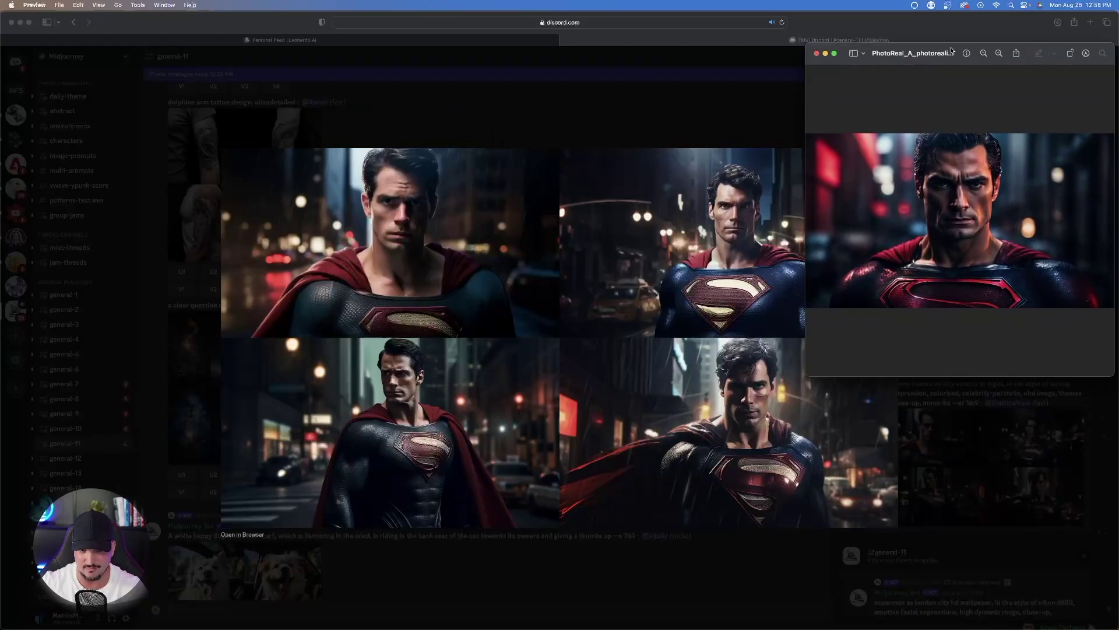
{"action": "left_click", "coordinate": [703, 229]}
{"action": "key", "text": "Right"}
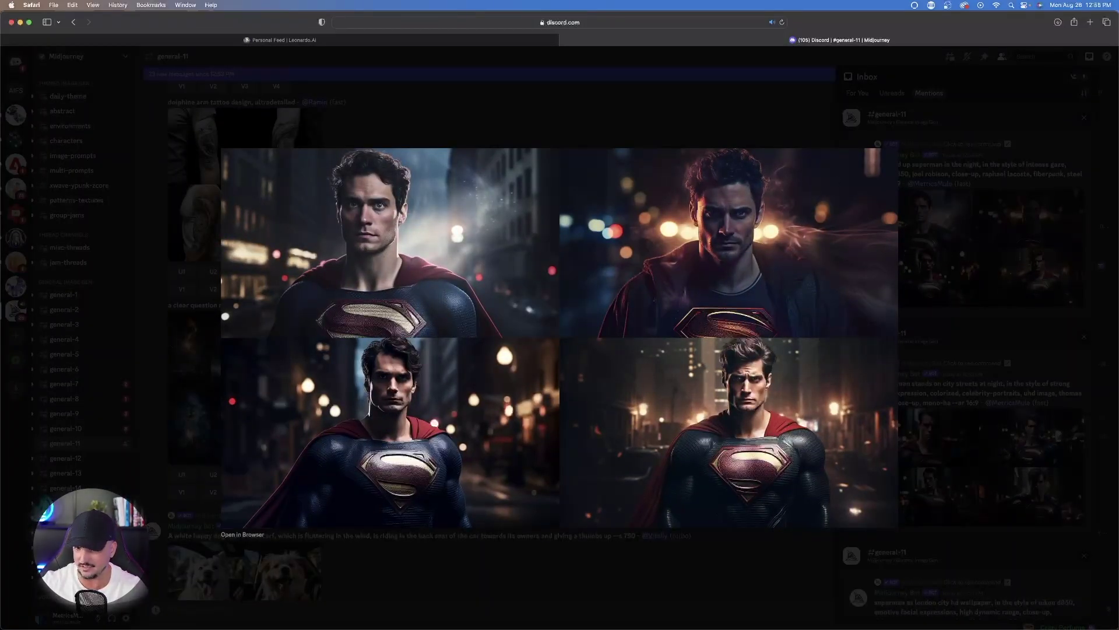
{"action": "key", "text": "super+Tab"}
{"action": "left_click_drag", "start_coordinate": [597, 15], "coordinate": [72, 64]}
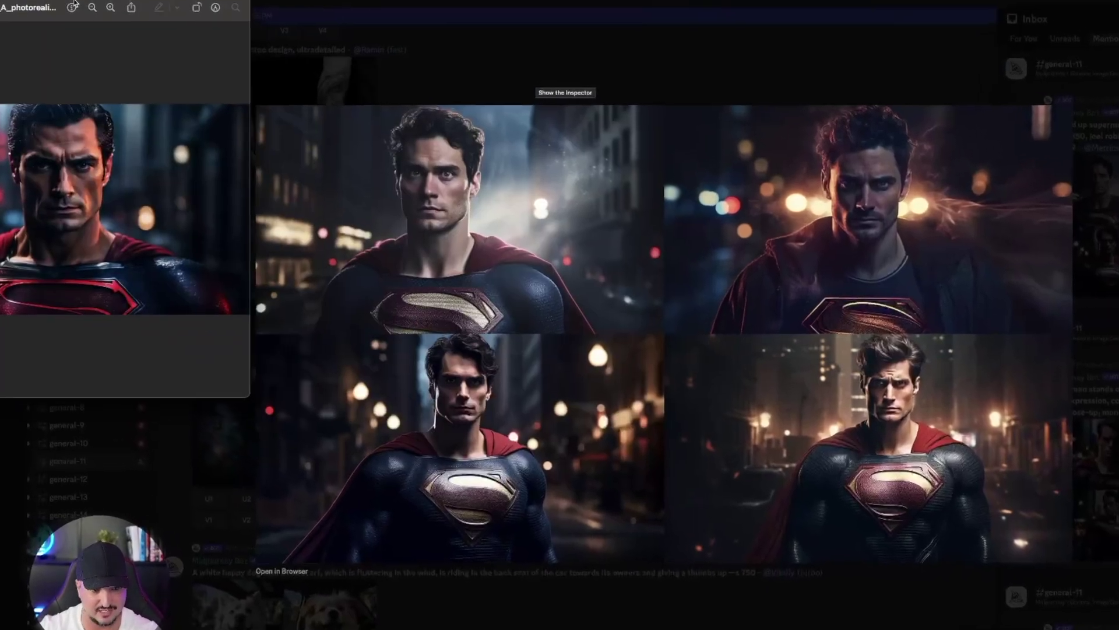
{"action": "double_click", "coordinate": [75, 3]}
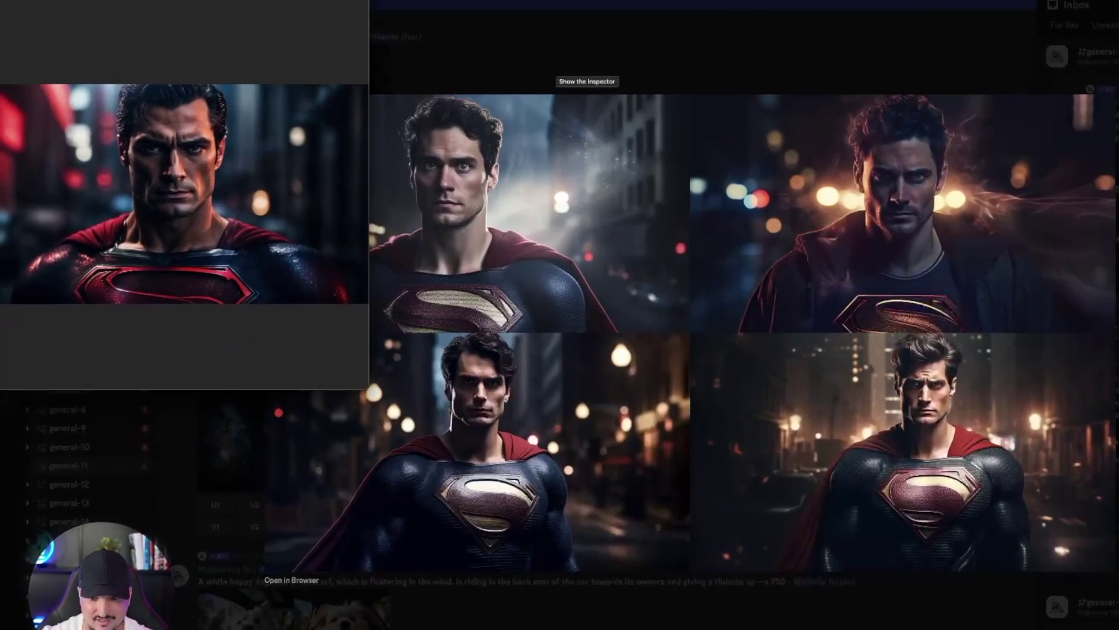
{"action": "key", "text": "super+Tab"}
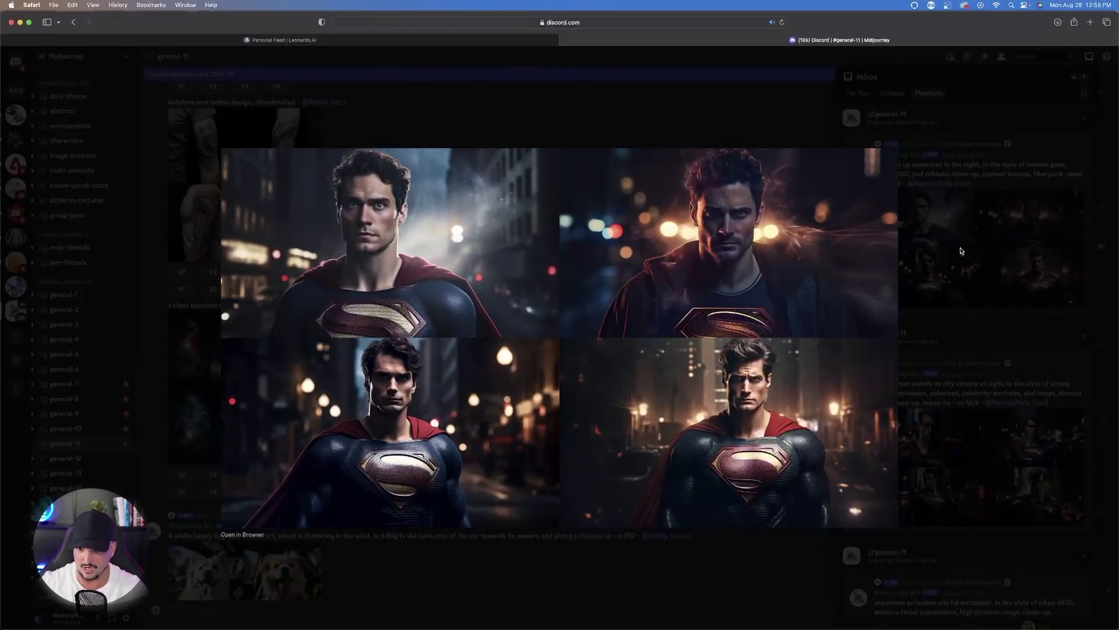
- Open and close several Superman grids from the mentions list in the lightbox
{"action": "left_click", "coordinate": [961, 251]}
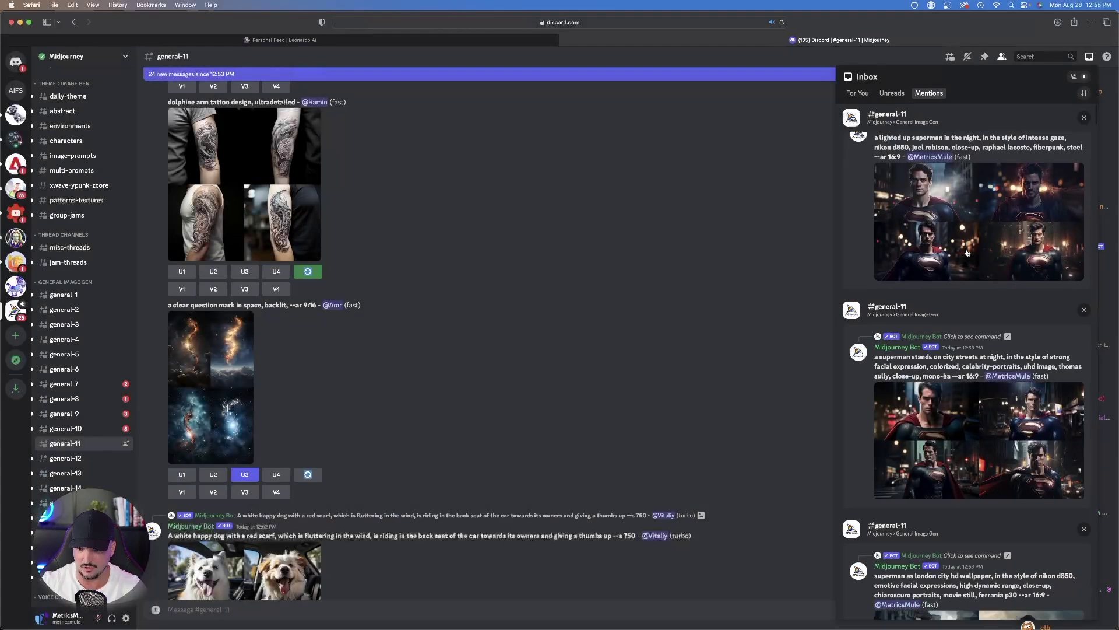
{"action": "scroll", "coordinate": [973, 366], "scroll_direction": "down", "scroll_amount": 5}
{"action": "left_click", "coordinate": [973, 366]}
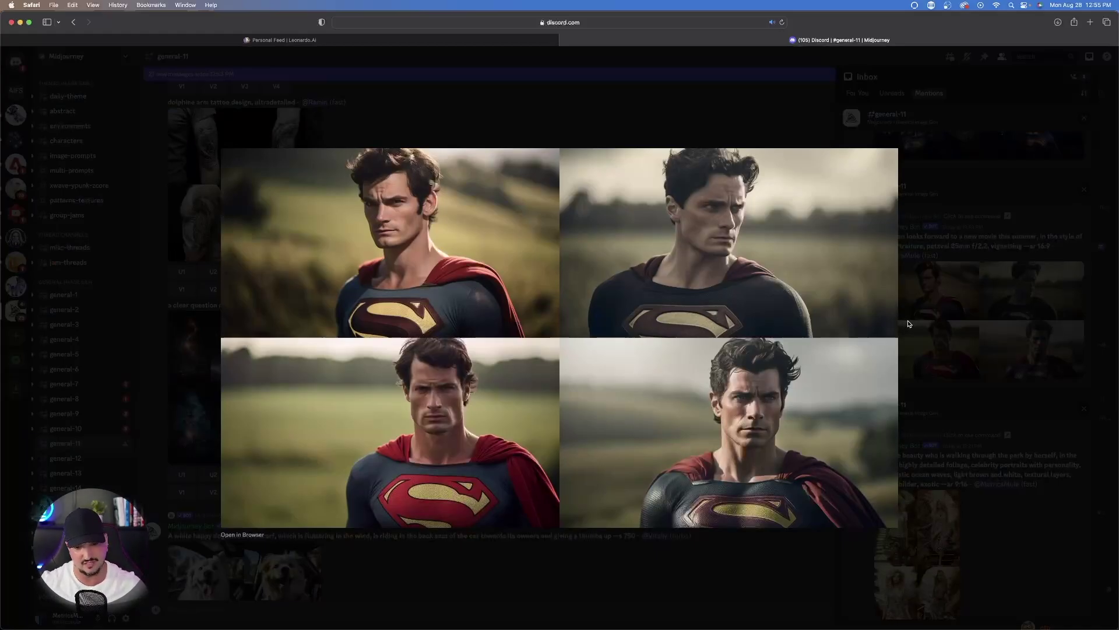
{"action": "left_click", "coordinate": [961, 307]}
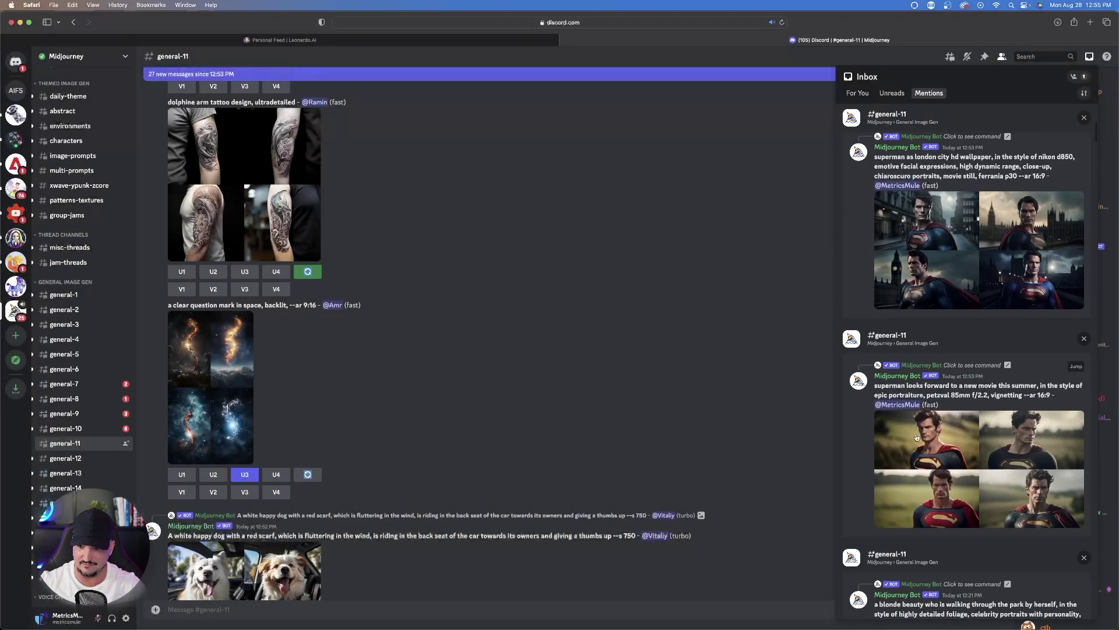
{"action": "scroll", "coordinate": [937, 265], "scroll_direction": "up", "scroll_amount": 5}
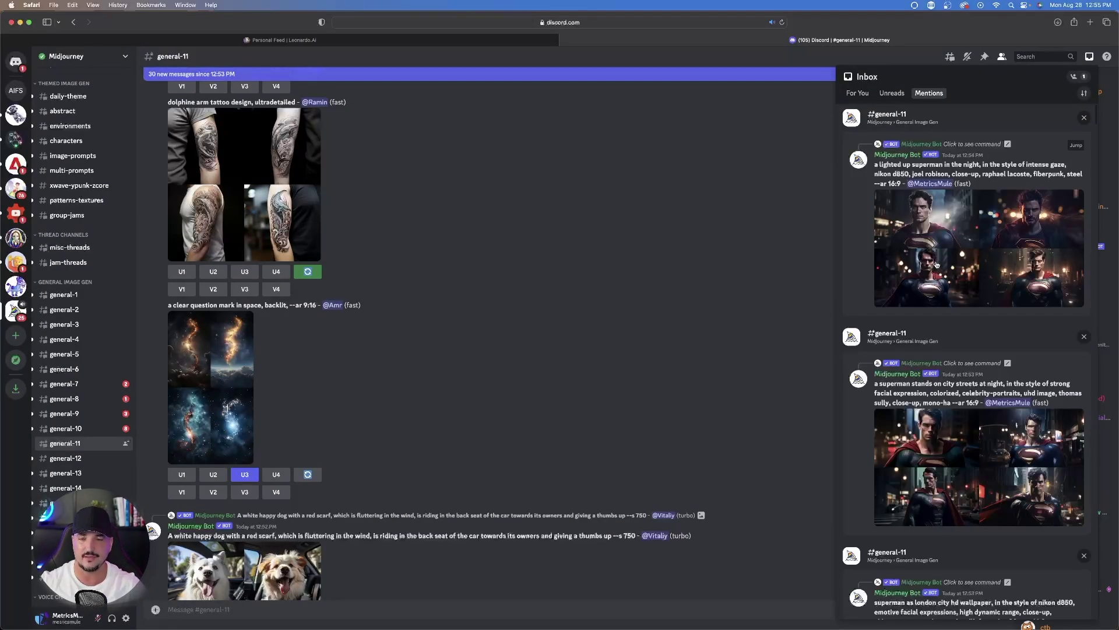
{"action": "scroll", "coordinate": [916, 319], "scroll_direction": "down", "scroll_amount": 1}
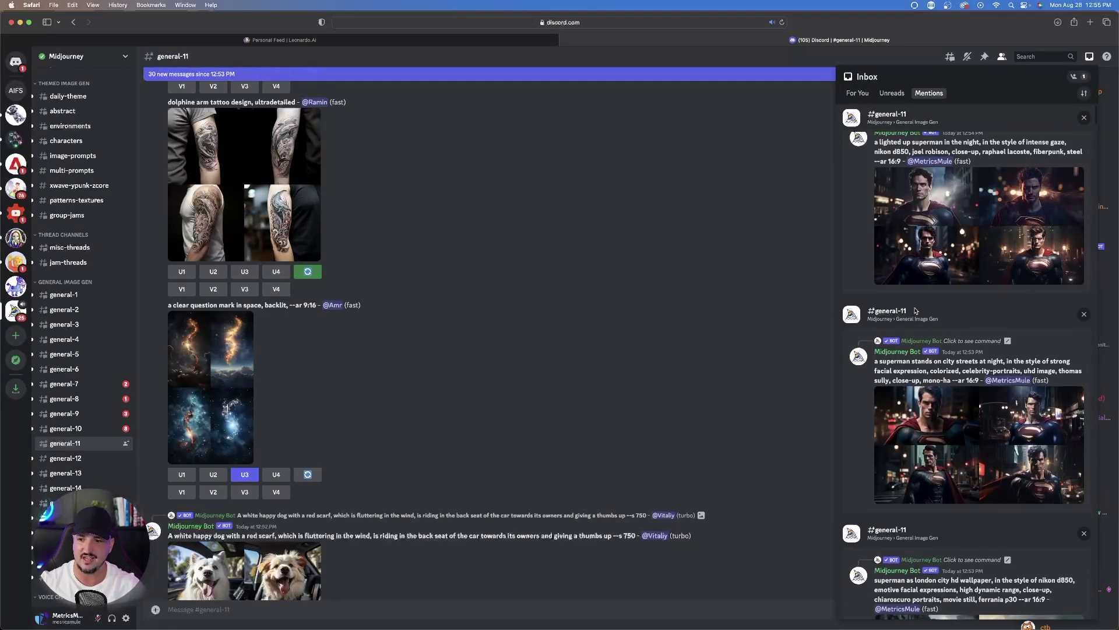
{"action": "scroll", "coordinate": [915, 336], "scroll_direction": "up", "scroll_amount": 1}
{"action": "left_click", "coordinate": [956, 250]}
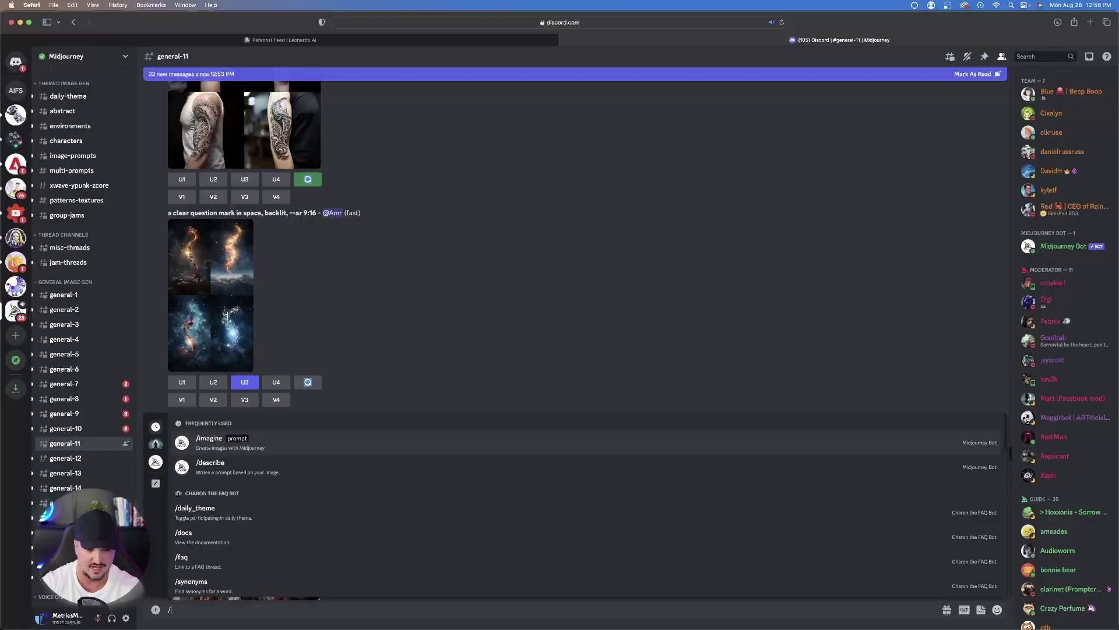
- Choose /describe, attach the PhotoReal gym photo of the blonde woman, and send it
{"action": "left_click", "coordinate": [186, 457]}
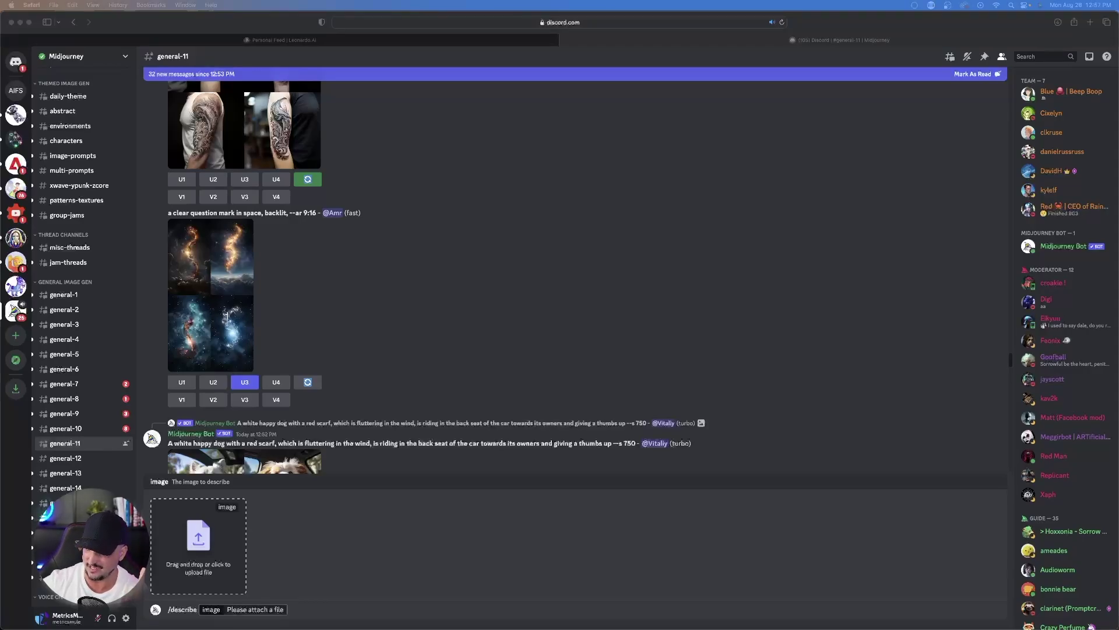
{"action": "left_click_drag", "start_coordinate": [488, 290], "coordinate": [206, 526]}
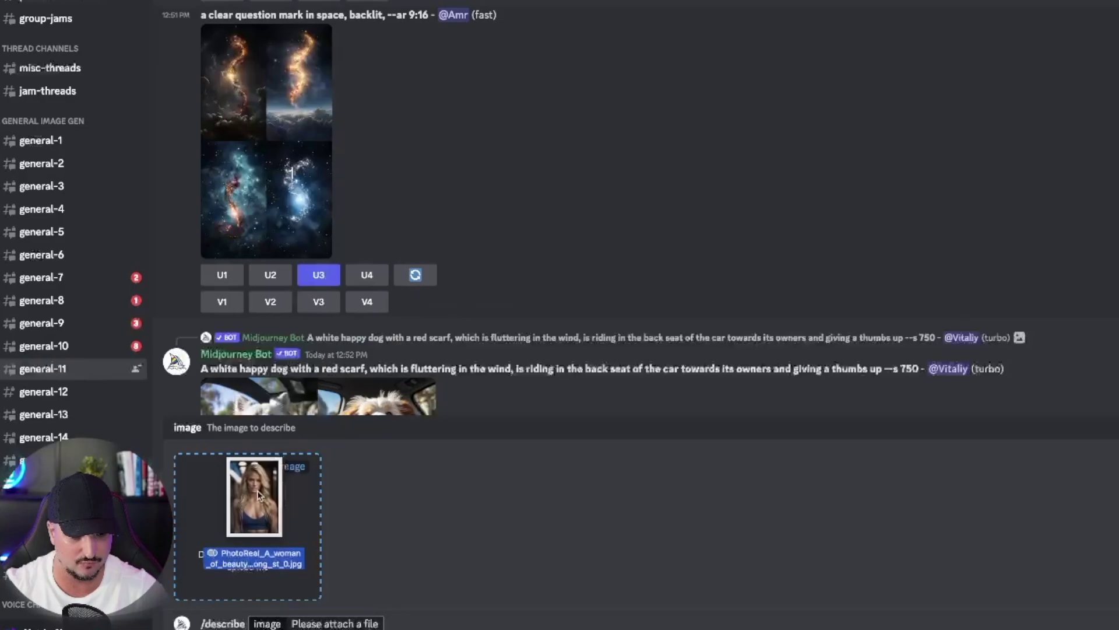
{"action": "left_click_drag", "start_coordinate": [258, 496], "coordinate": [260, 497]}
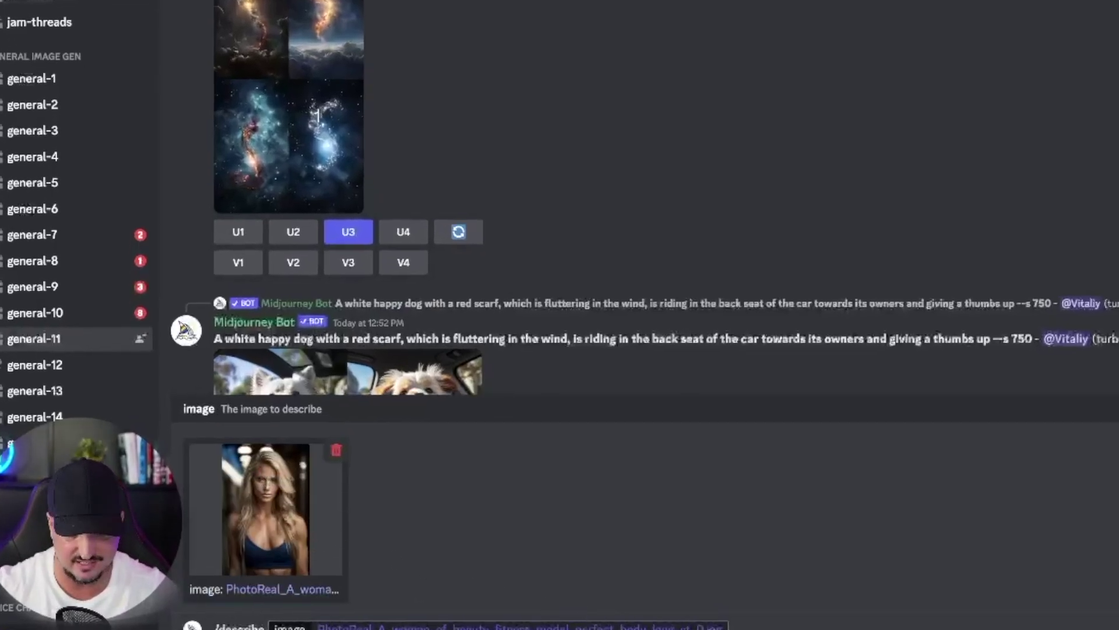
{"action": "key", "text": "Return"}
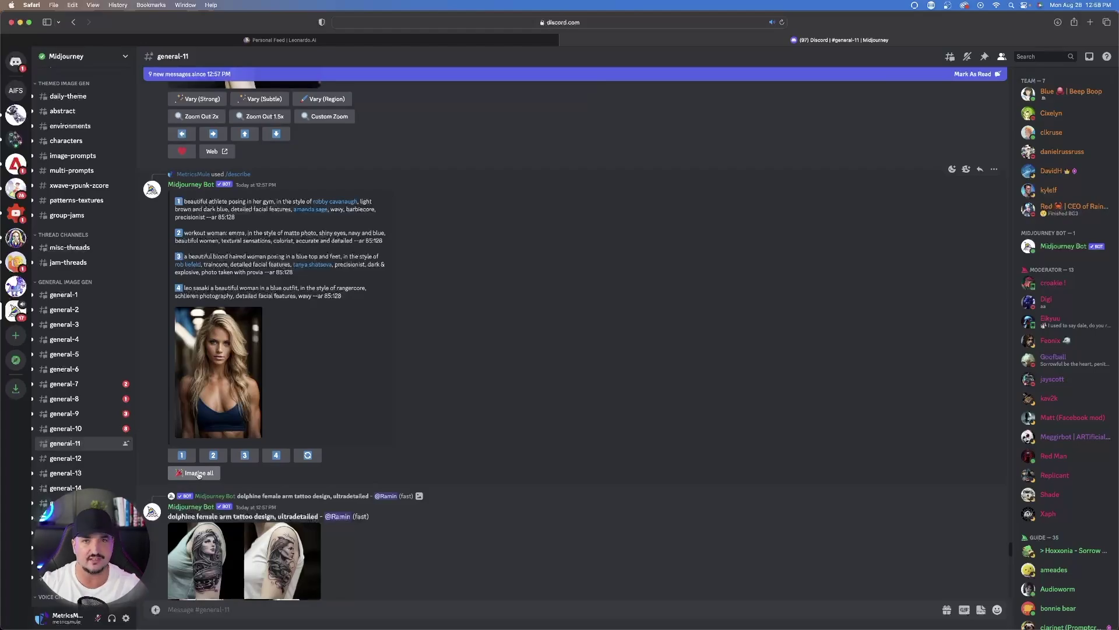
- Open the workout woman grid from the Inbox mentions full size in a new browser tab
{"action": "scroll", "coordinate": [583, 349], "scroll_direction": "up", "scroll_amount": 4}
{"action": "key", "text": "super+i"}
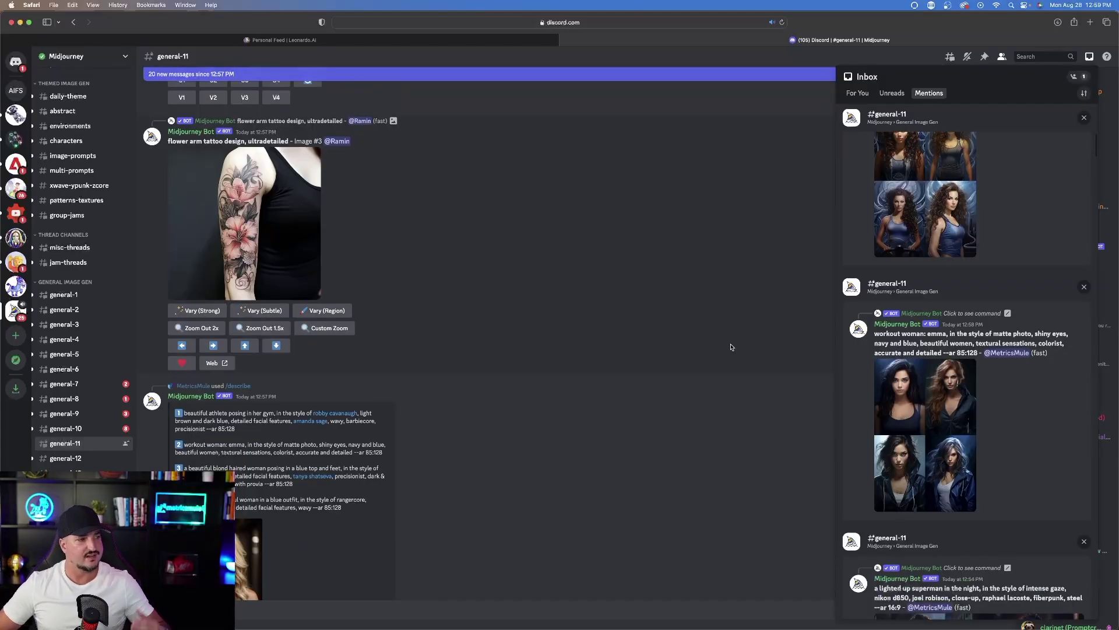
{"action": "scroll", "coordinate": [734, 350], "scroll_direction": "down", "scroll_amount": 1}
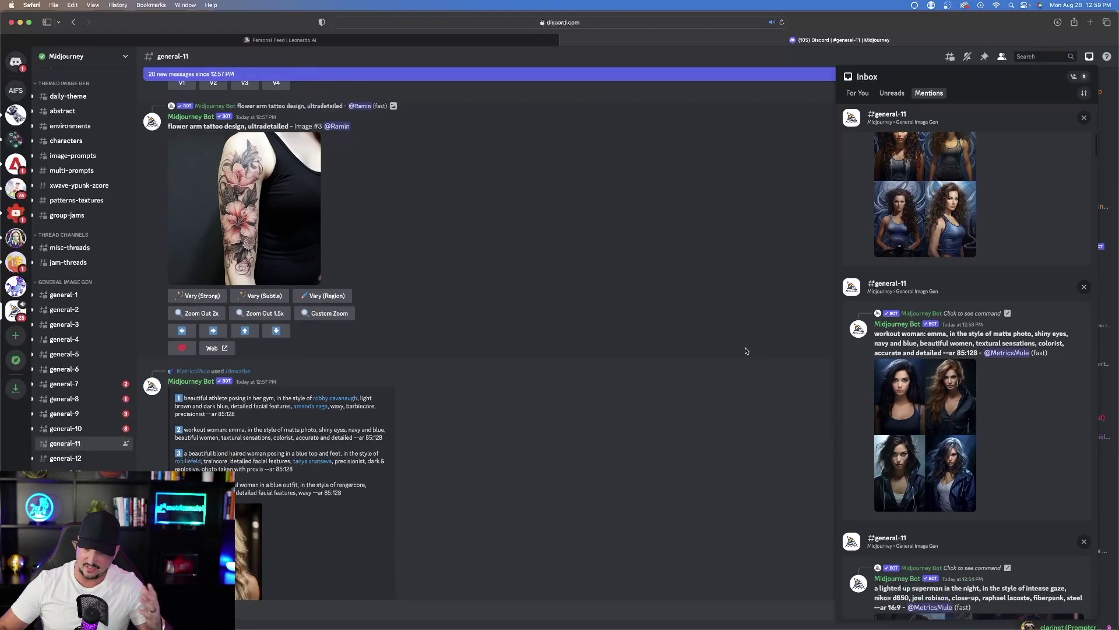
{"action": "left_click", "coordinate": [936, 433]}
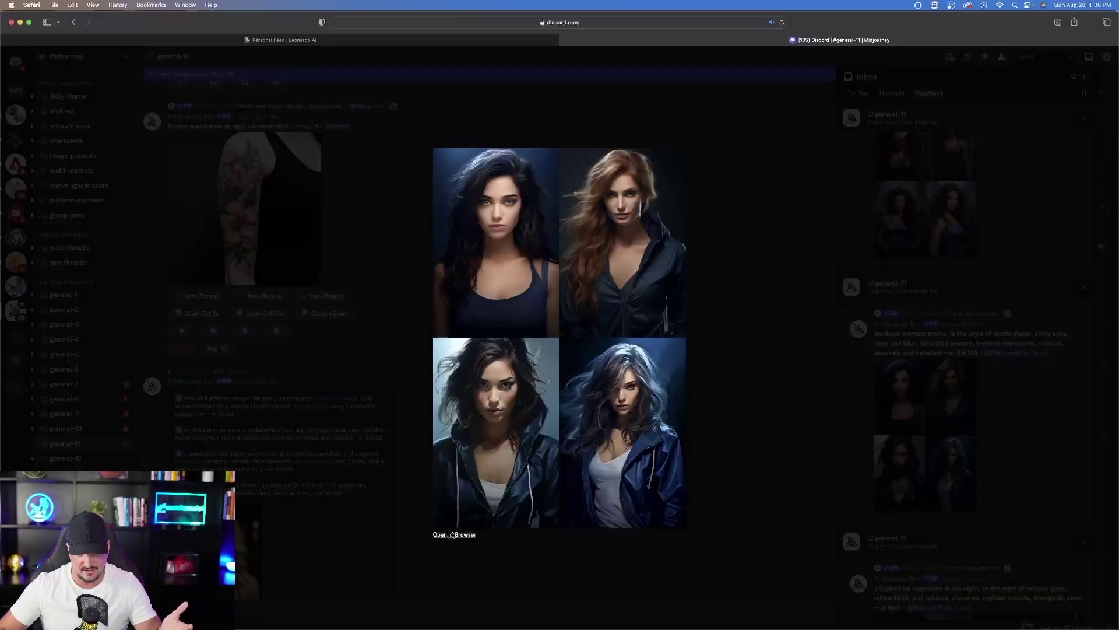
{"action": "left_click", "coordinate": [309, 619]}
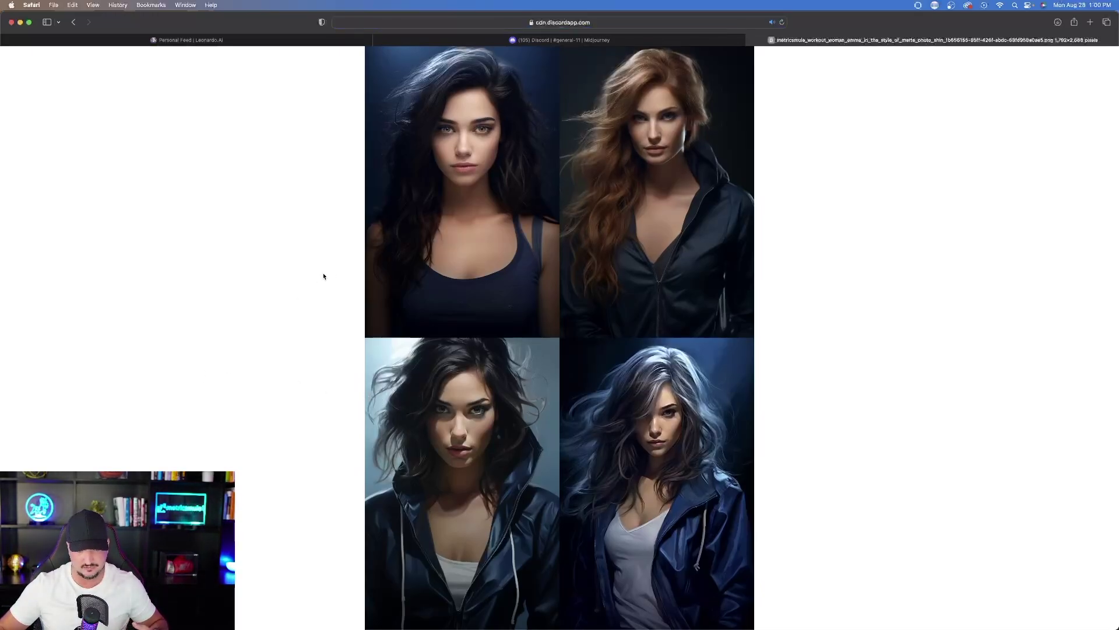
{"action": "left_click", "coordinate": [463, 213]}
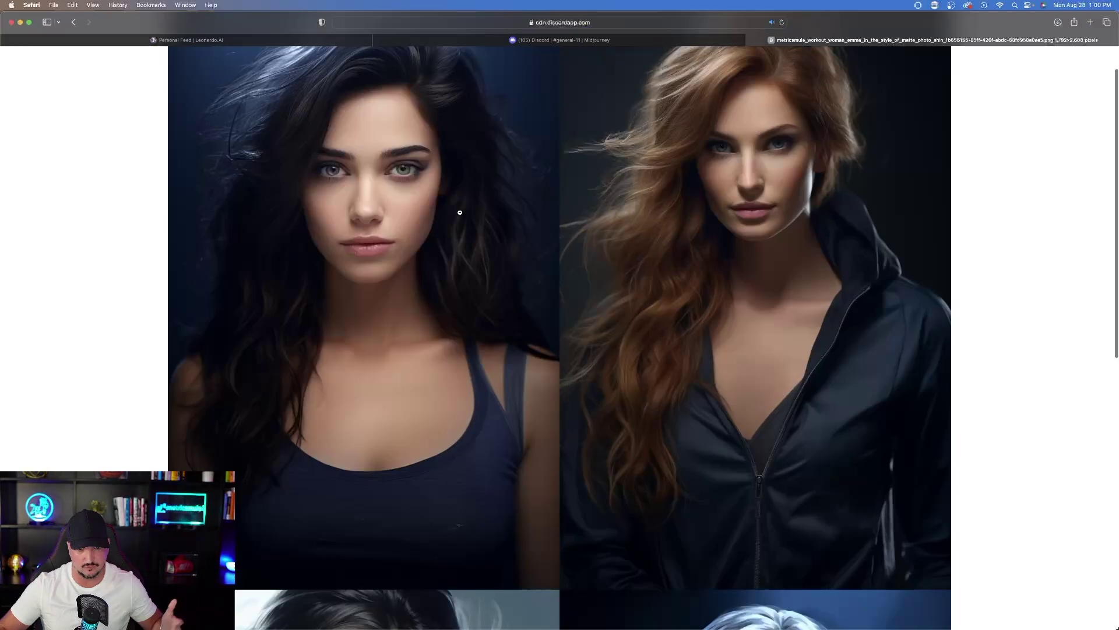
{"action": "scroll", "coordinate": [353, 319], "scroll_direction": "up", "scroll_amount": 2}
{"action": "key", "text": "ctrl+shift+Tab"}
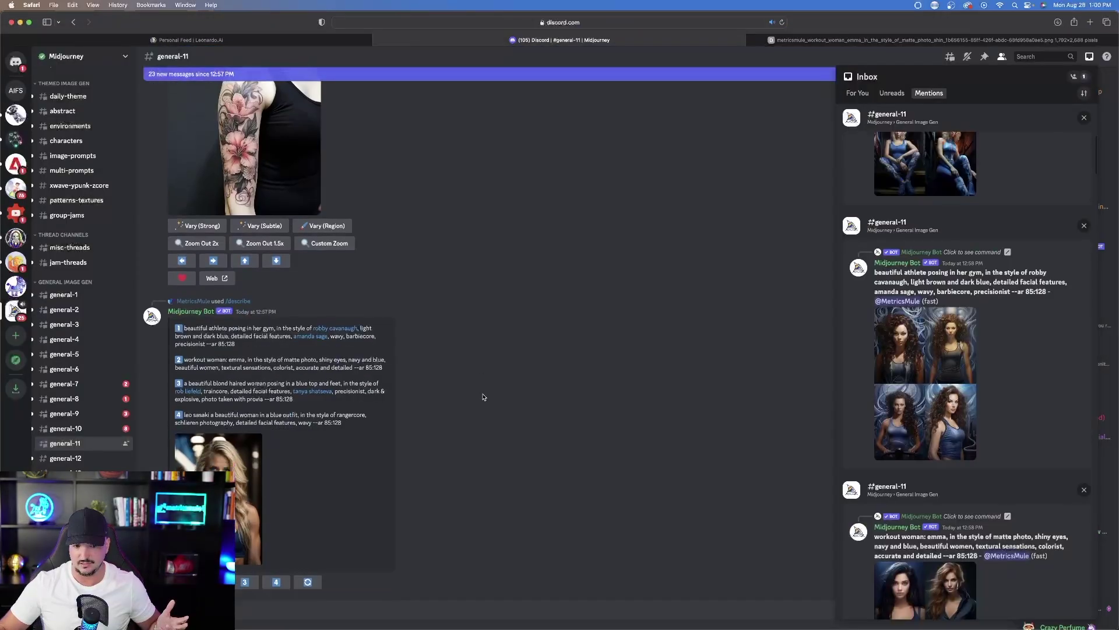
- Open the blonde woman in blue grid full size in another browser tab
{"action": "left_click", "coordinate": [928, 278]}
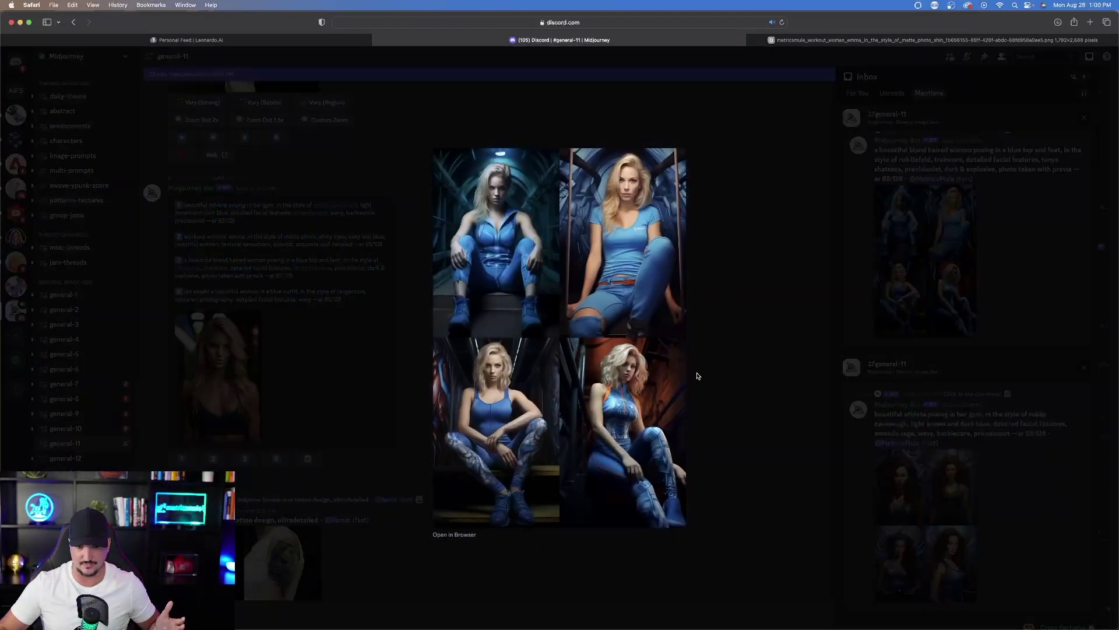
{"action": "left_click", "coordinate": [458, 534]}
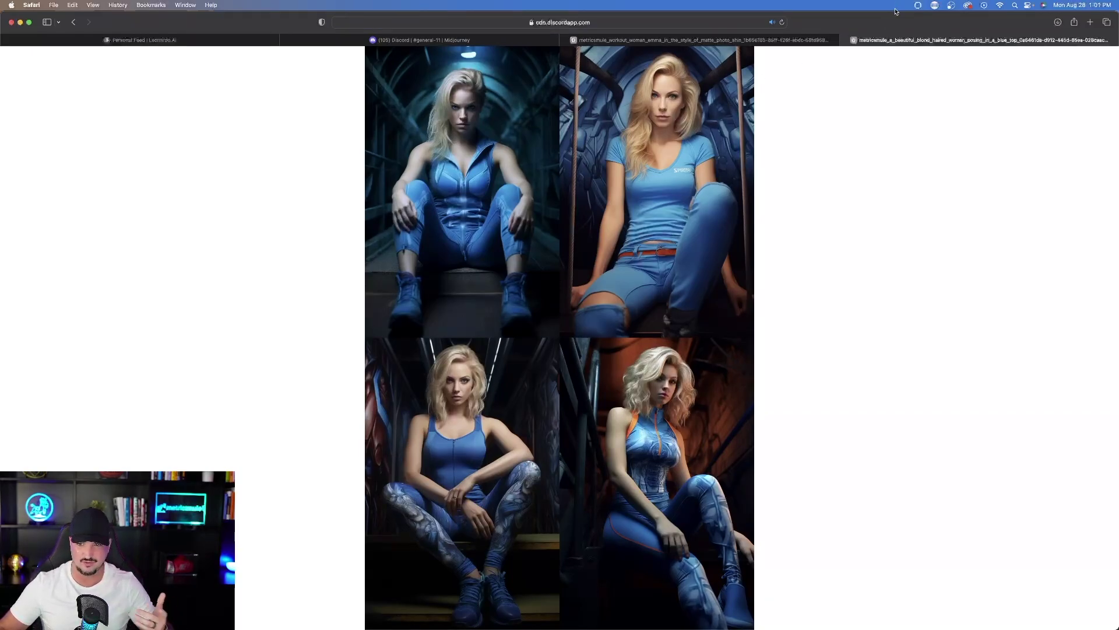
{"action": "key", "text": "ctrl+shift+Tab"}
{"action": "key", "text": "ctrl+shift+Tab"}
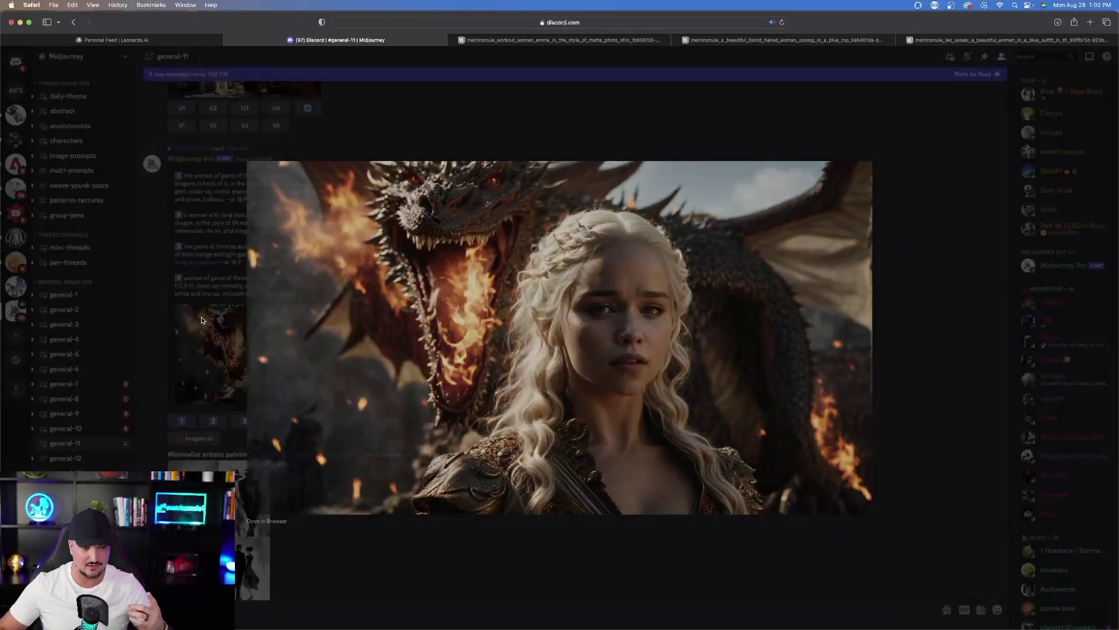
- From the Inbox mentions, open the Game of Thrones women grid full size in a new browser tab
{"action": "left_click", "coordinate": [201, 317]}
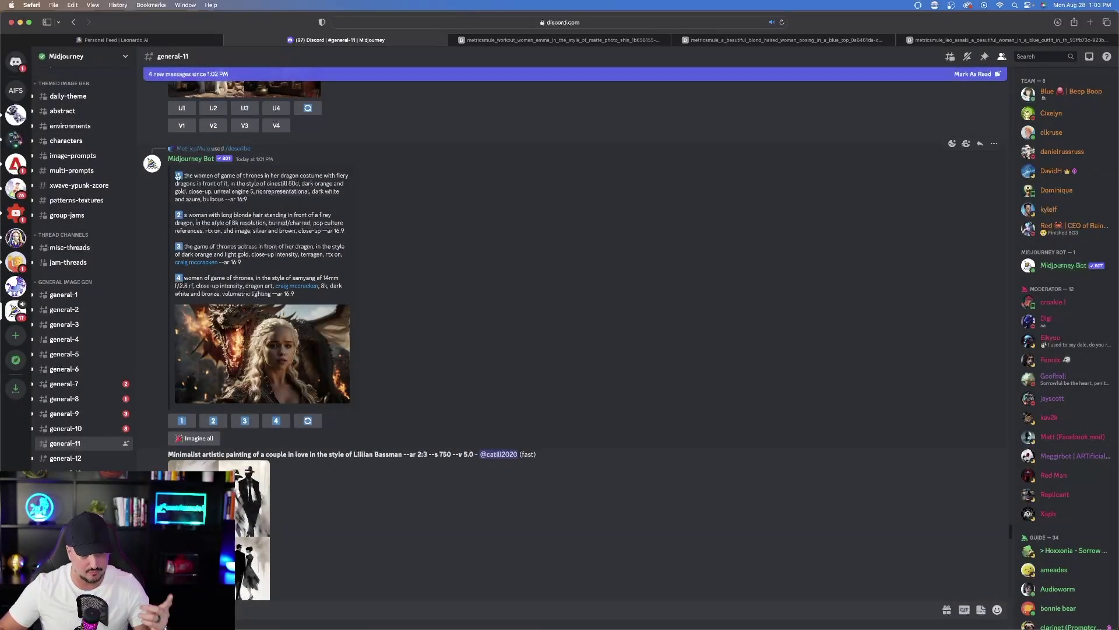
{"action": "left_click", "coordinate": [1089, 56]}
{"action": "scroll", "coordinate": [969, 353], "scroll_direction": "down", "scroll_amount": 1}
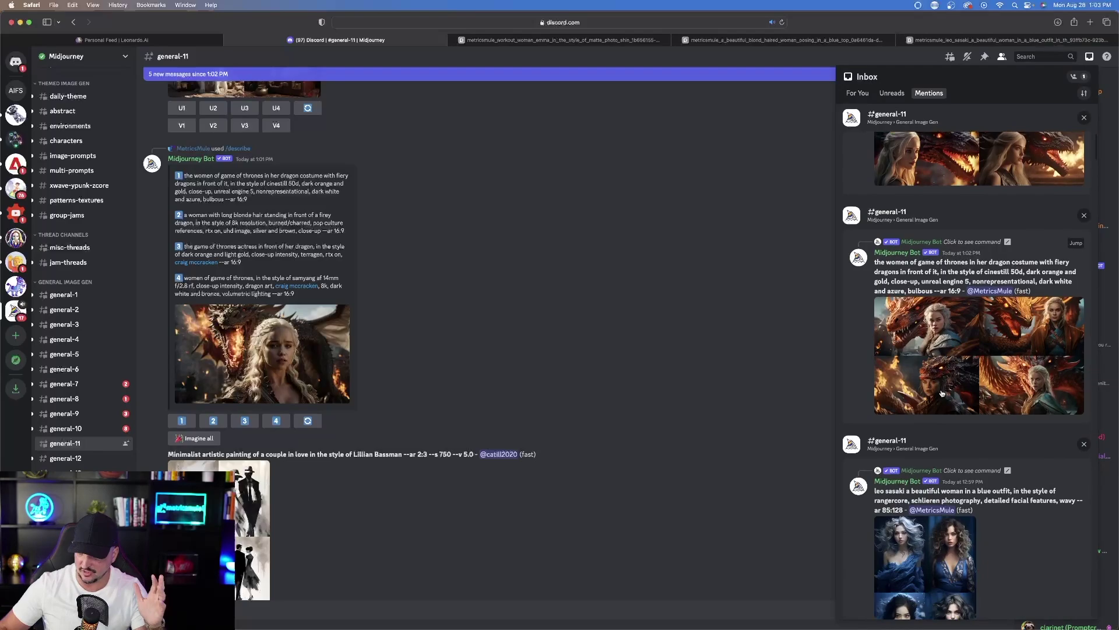
{"action": "left_click", "coordinate": [969, 353]}
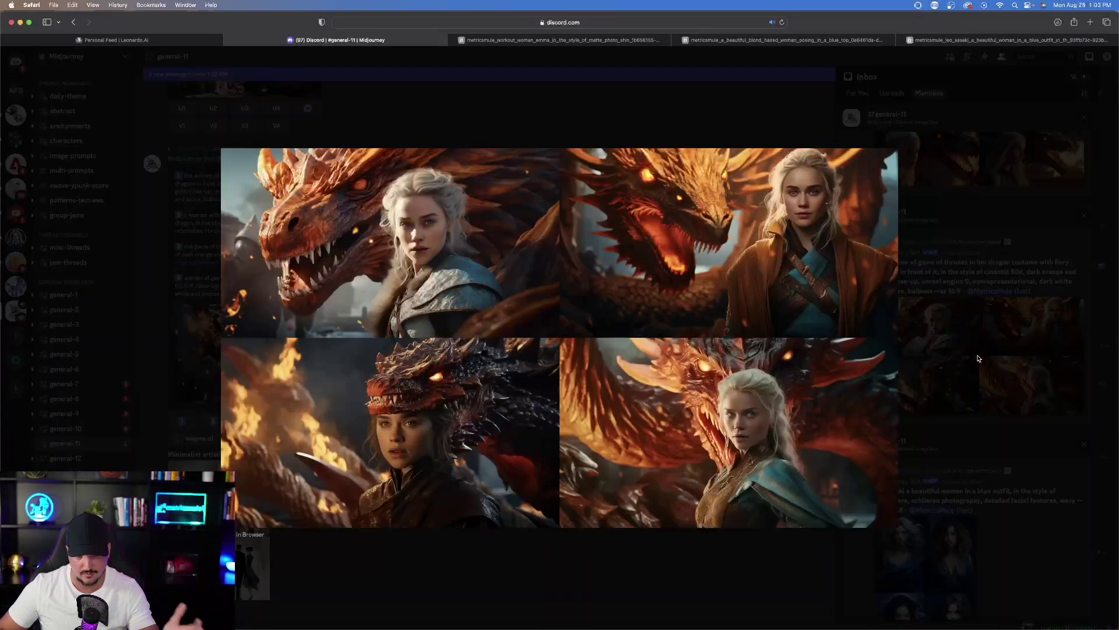
{"action": "scroll", "coordinate": [978, 358], "scroll_direction": "down", "scroll_amount": 1}
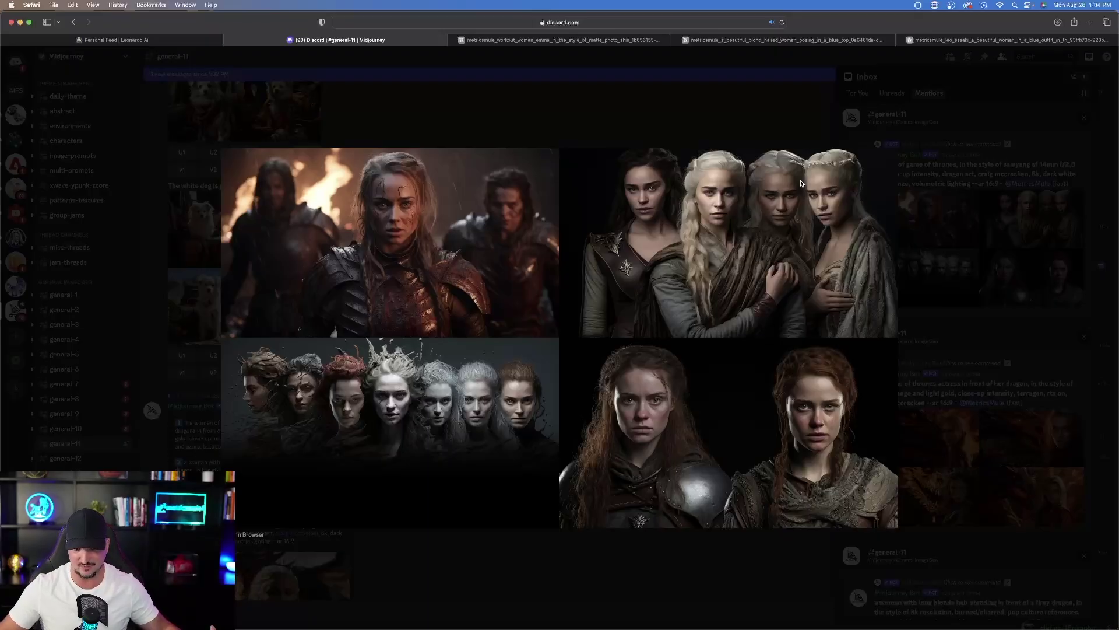
{"action": "left_click", "coordinate": [243, 535]}
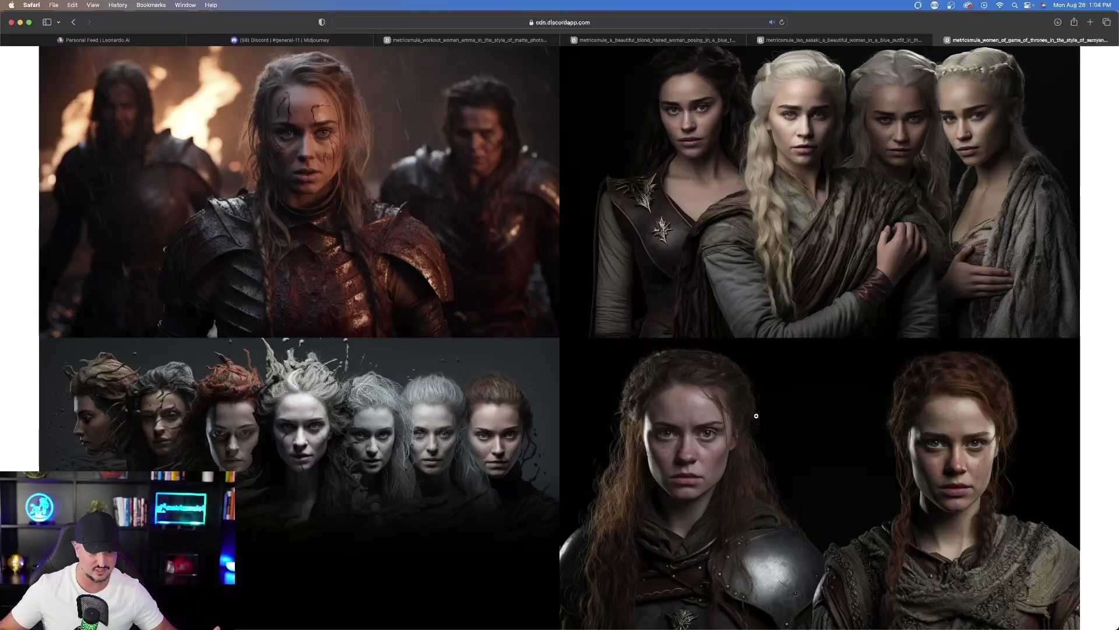
{"action": "left_click", "coordinate": [290, 40]}
- Preview the blonde woman and dragon grid, then enlarge the dark Game of Thrones women grid
{"action": "left_click", "coordinate": [637, 101]}
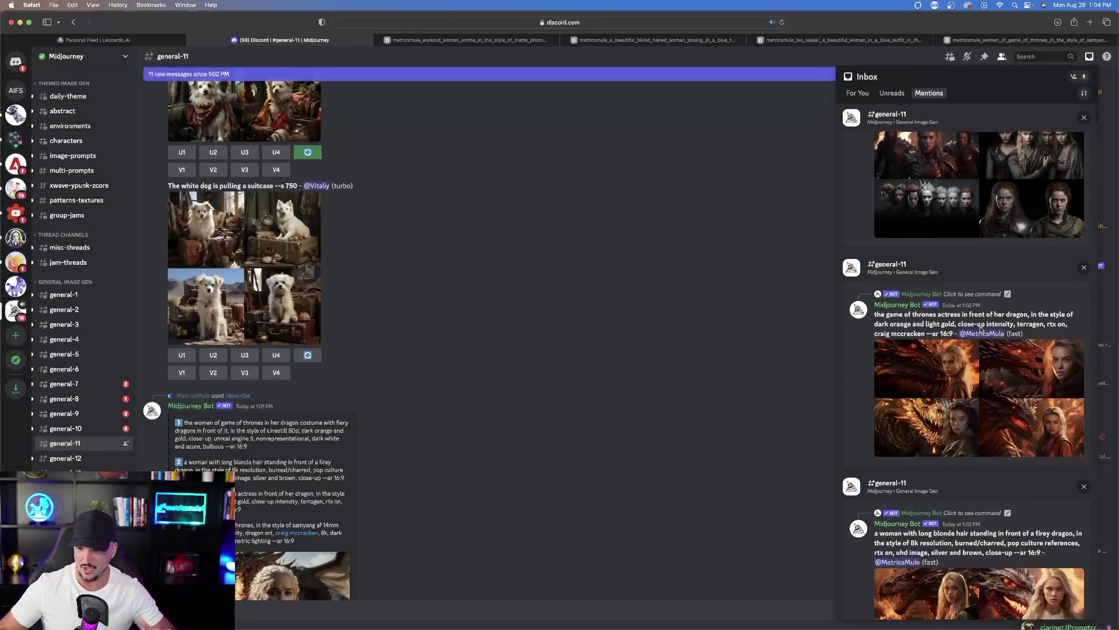
{"action": "scroll", "coordinate": [956, 436], "scroll_direction": "down", "scroll_amount": 3}
{"action": "left_click", "coordinate": [957, 436]}
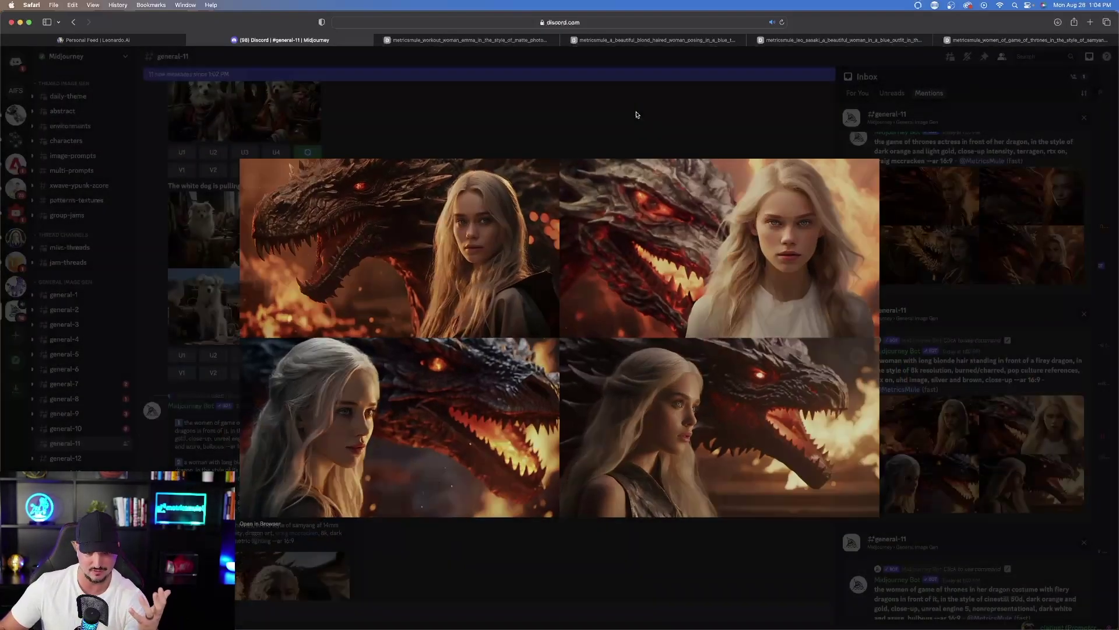
{"action": "left_click", "coordinate": [637, 114]}
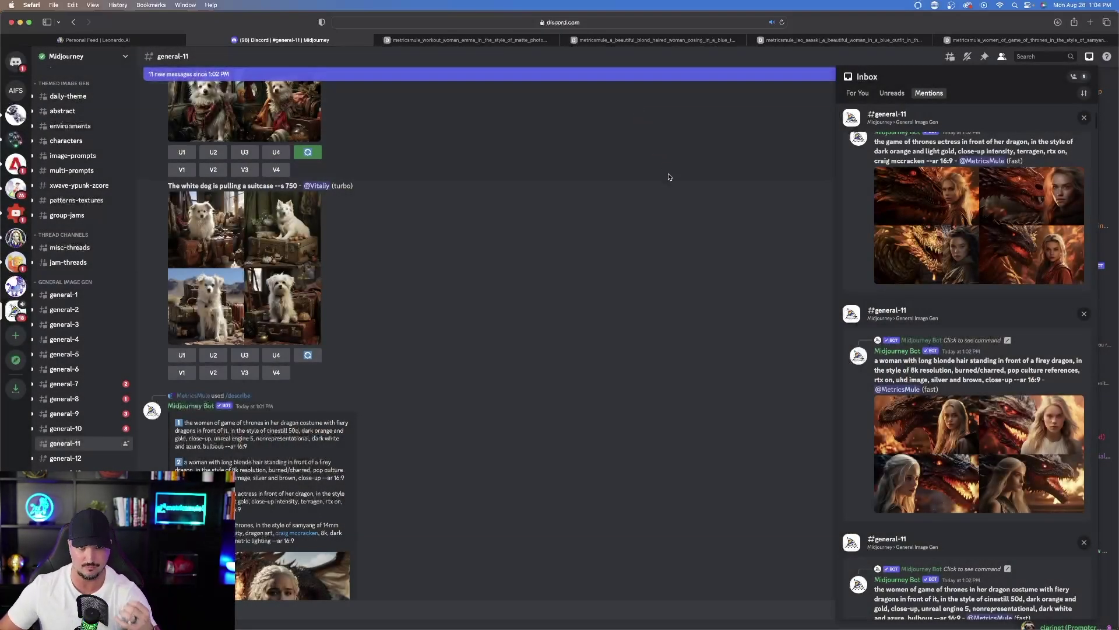
{"action": "scroll", "coordinate": [955, 287], "scroll_direction": "up", "scroll_amount": 2}
{"action": "scroll", "coordinate": [955, 287], "scroll_direction": "up", "scroll_amount": 2}
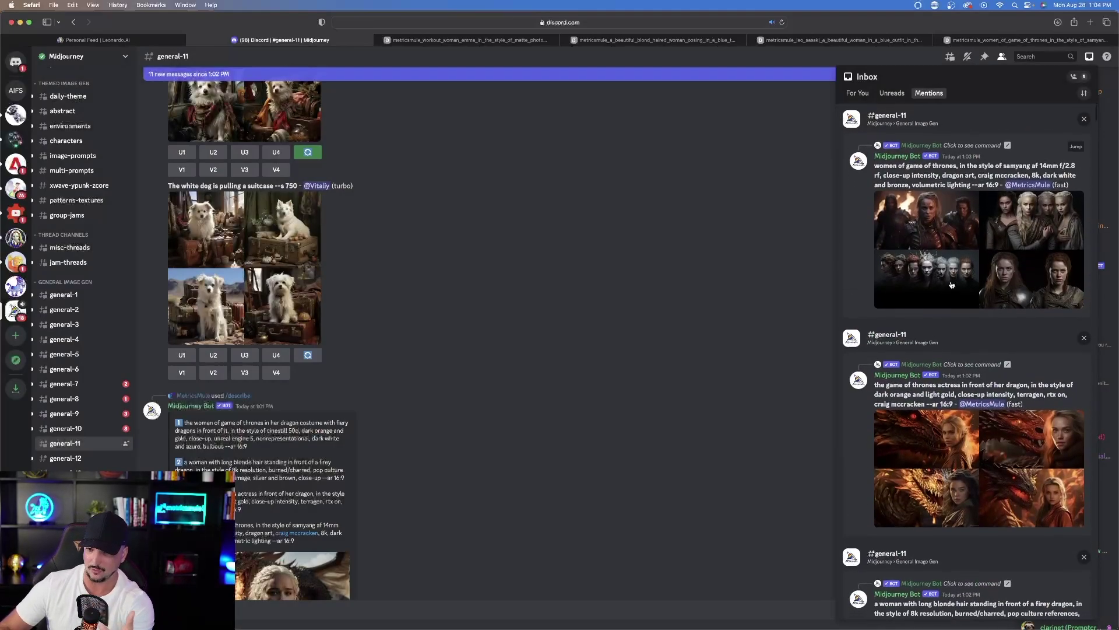
{"action": "left_click", "coordinate": [933, 256]}
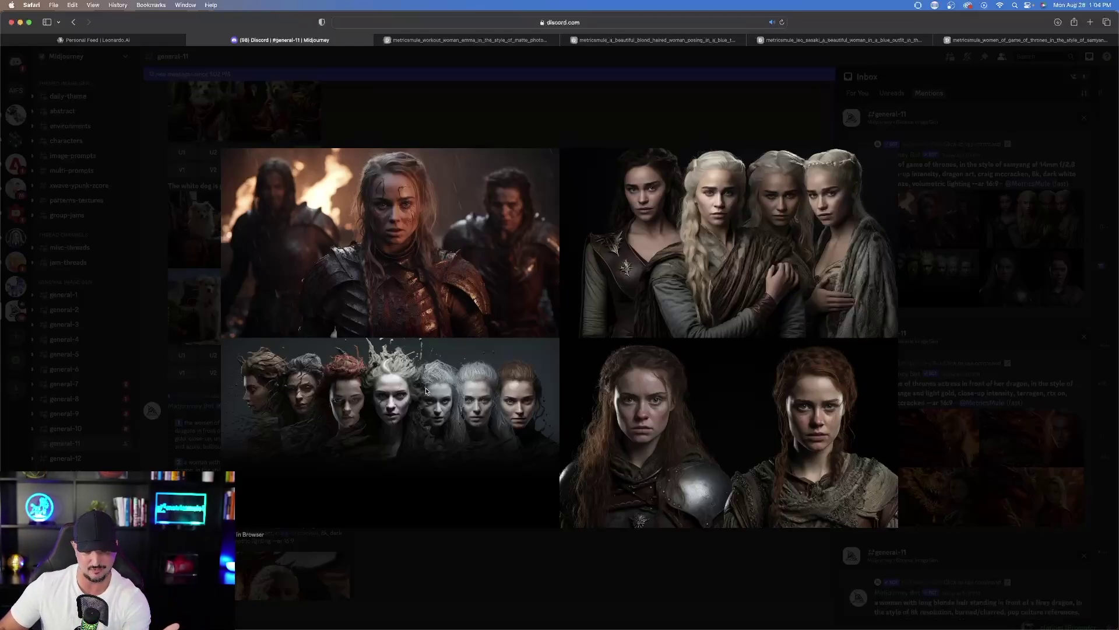
- Open the dark women grid in a new tab, then view the uploaded purple McLaren image enlarged
{"action": "left_click", "coordinate": [250, 535]}
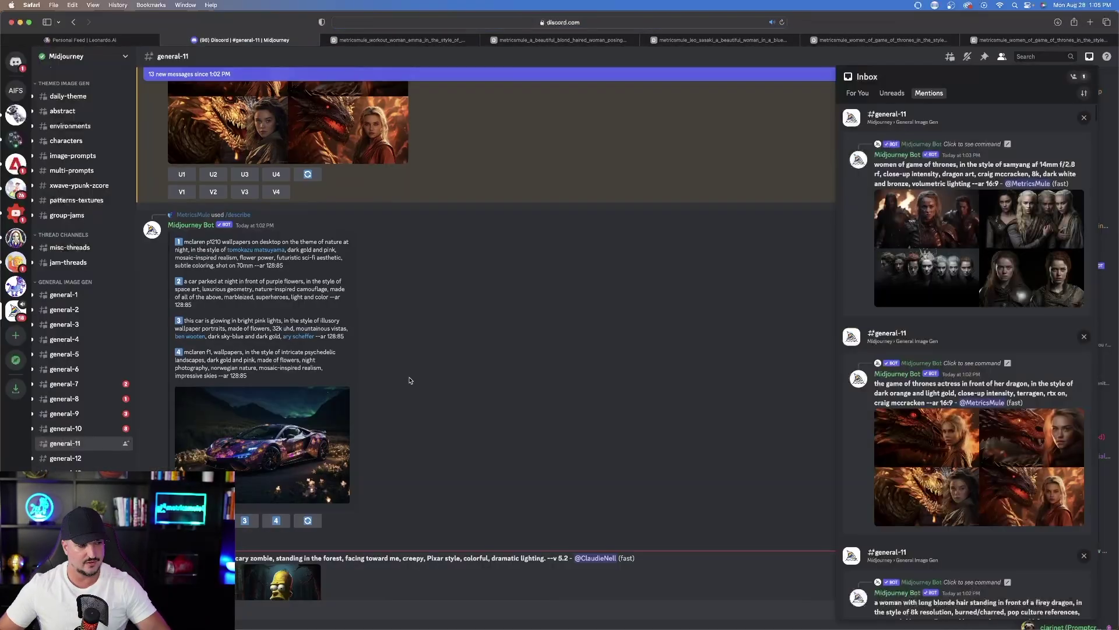
{"action": "scroll", "coordinate": [415, 385], "scroll_direction": "down", "scroll_amount": 2}
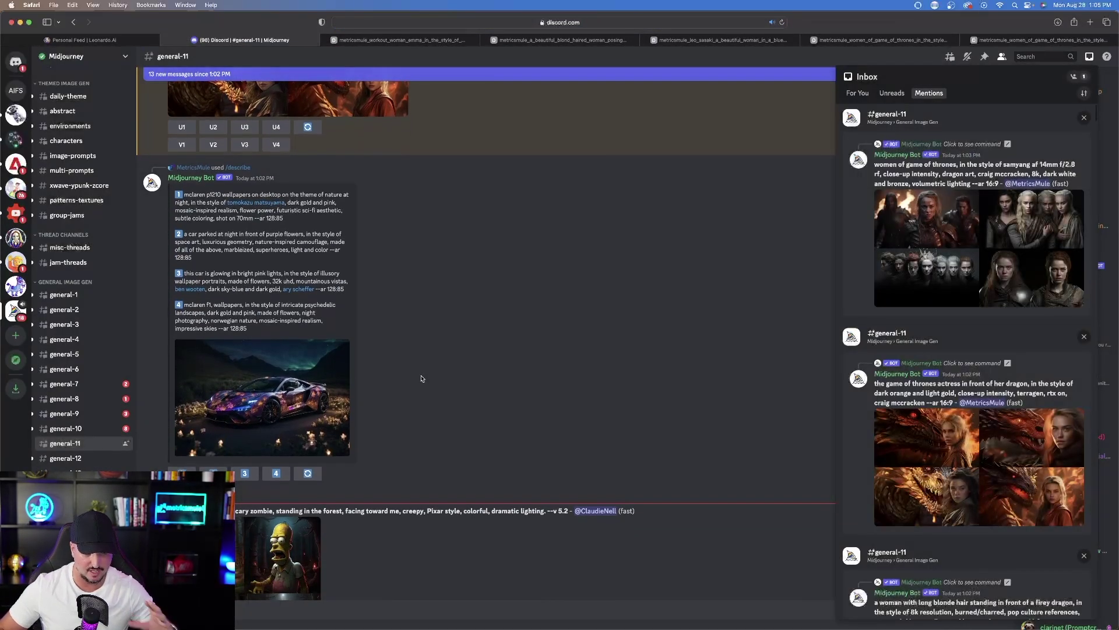
{"action": "key", "text": "Escape"}
{"action": "left_click", "coordinate": [274, 395]}
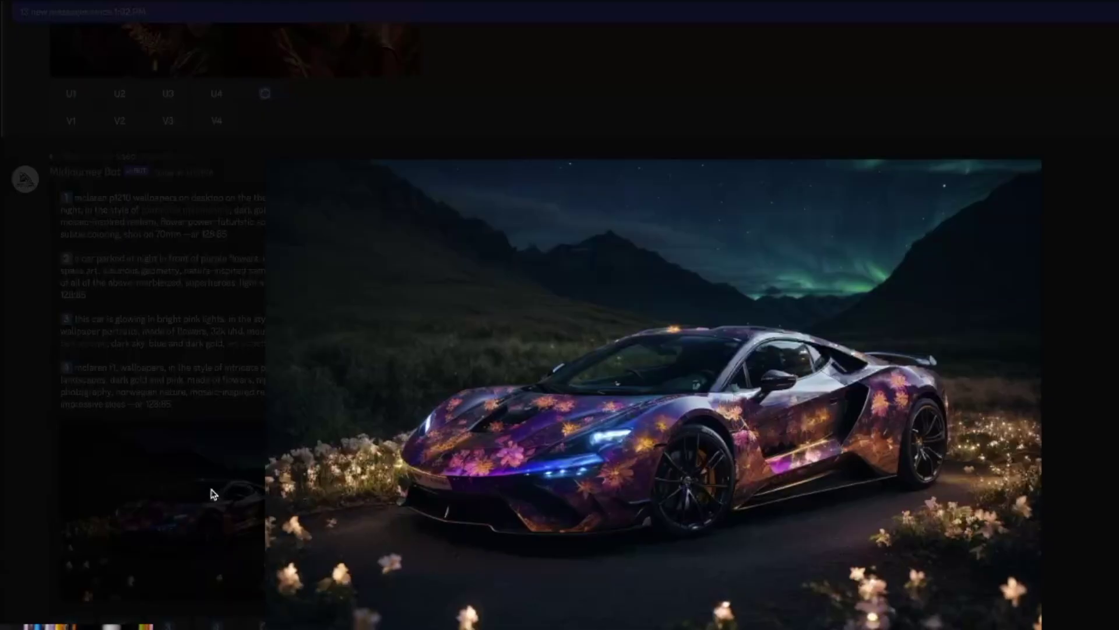
{"action": "left_click", "coordinate": [211, 494]}
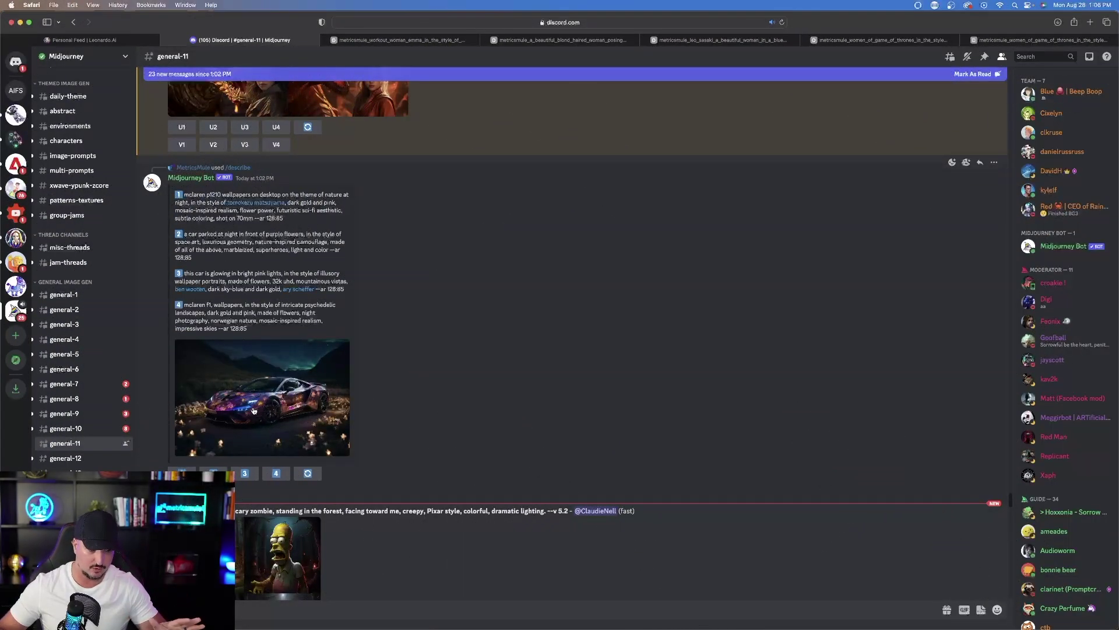
- Open the pink-lit car grid from the Inbox full size in its own browser tab
{"action": "left_click", "coordinate": [1090, 56]}
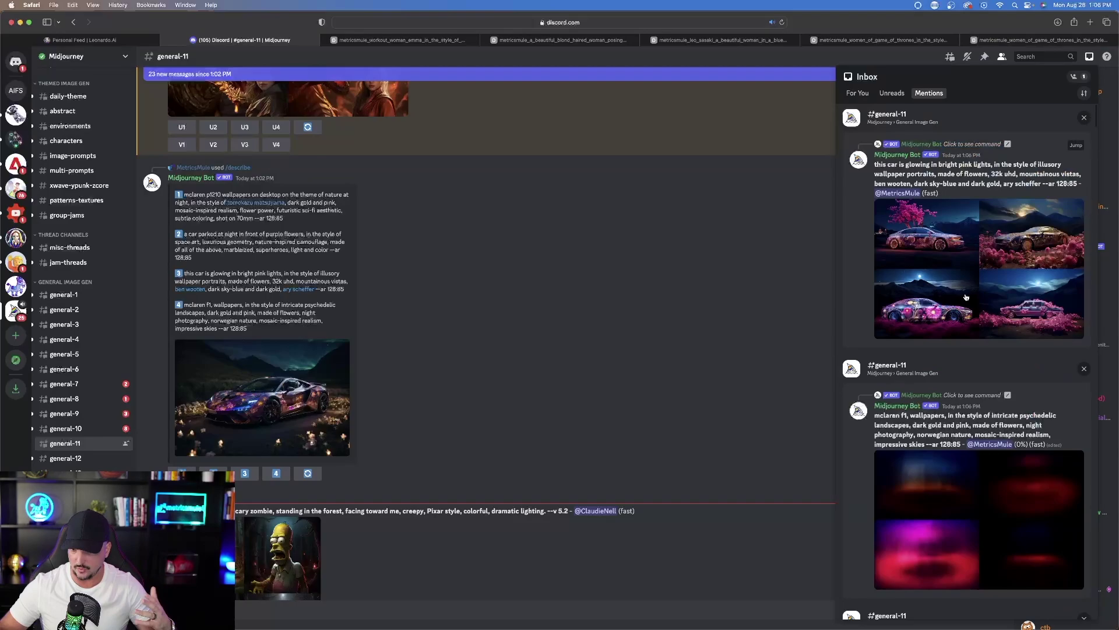
{"action": "left_click", "coordinate": [971, 268]}
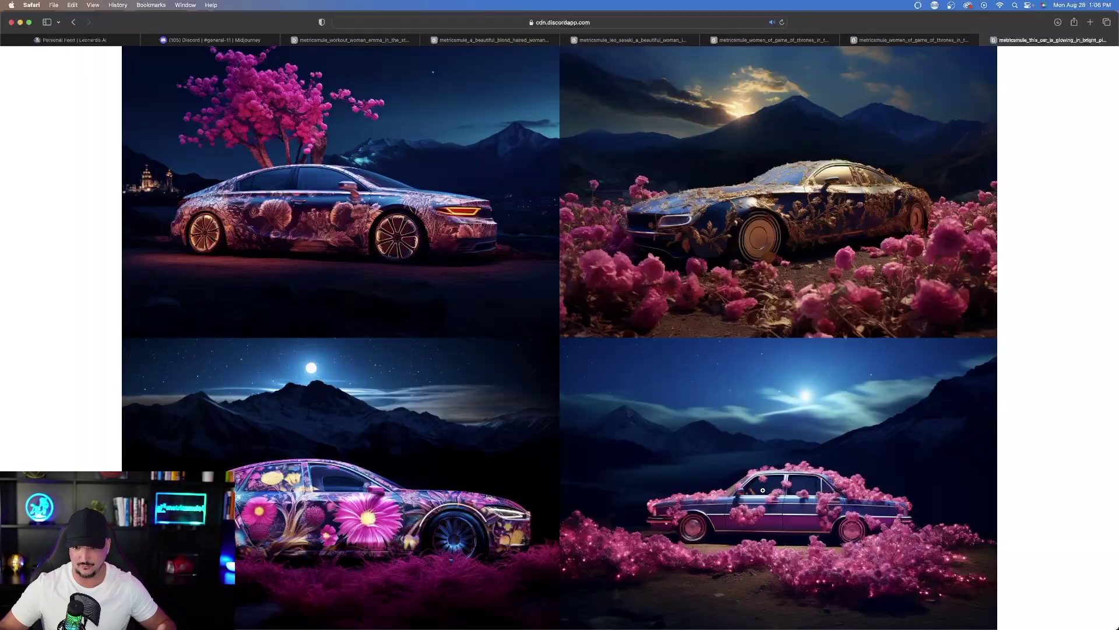
{"action": "left_click", "coordinate": [232, 41]}
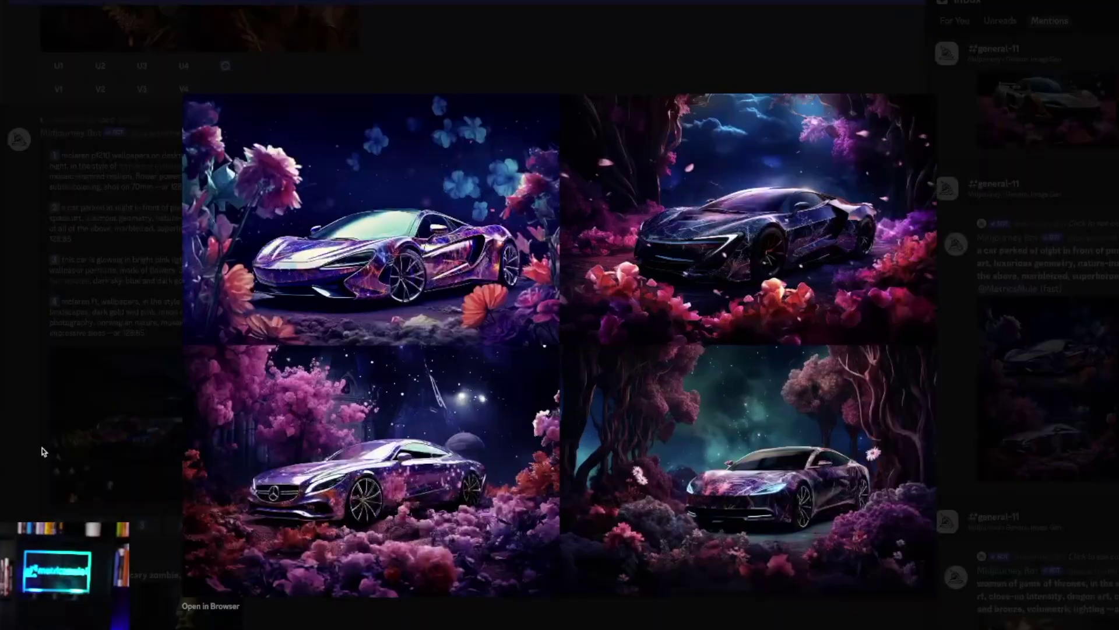
{"action": "left_click", "coordinate": [42, 448]}
- Open the golden McLaren and mountain McLaren grids in their own browser tabs
{"action": "left_click", "coordinate": [1102, 117]}
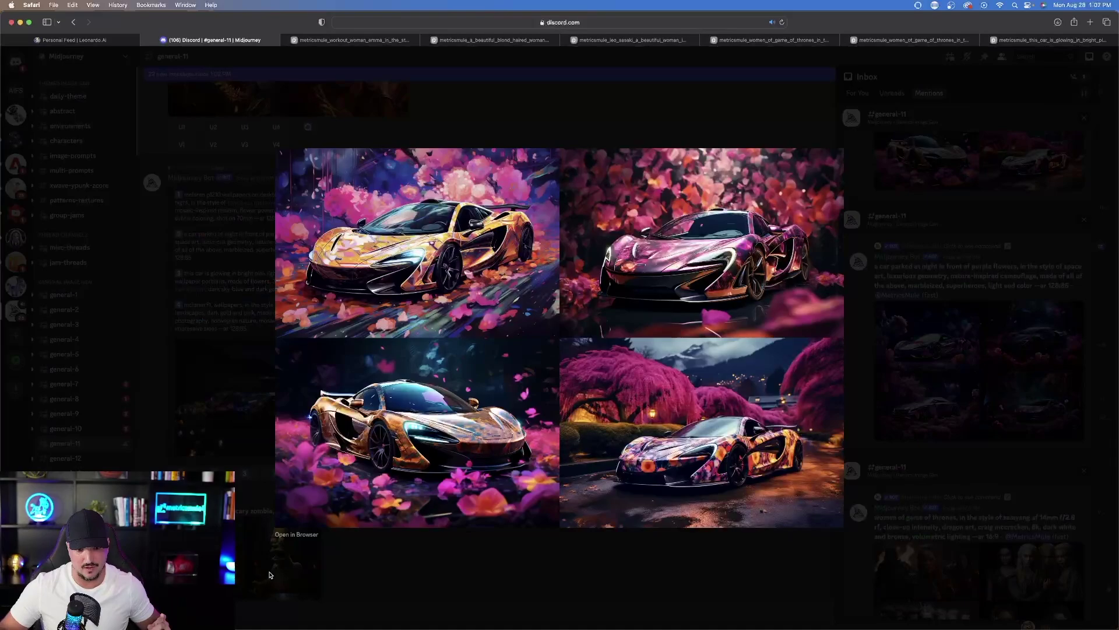
{"action": "left_click", "coordinate": [296, 534]}
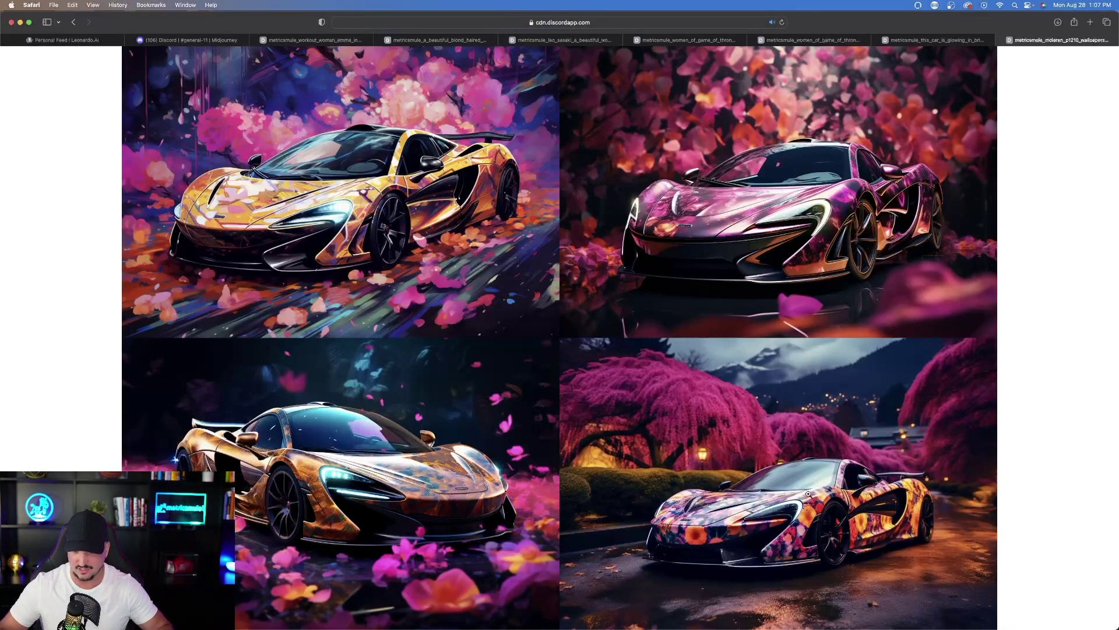
{"action": "key", "text": "super+2"}
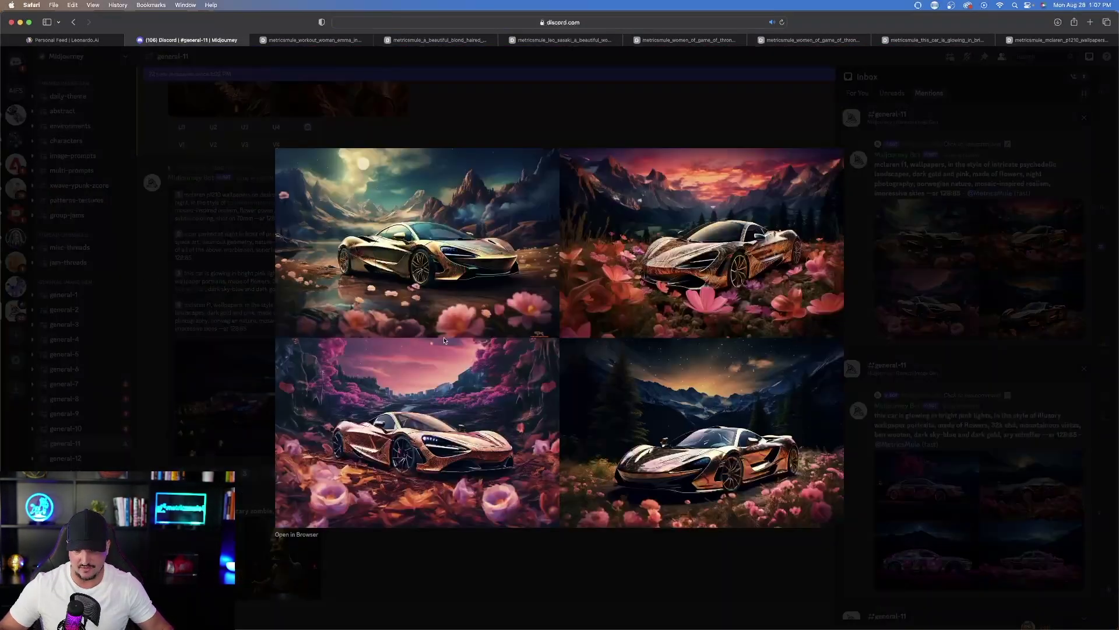
{"action": "left_click", "coordinate": [281, 535]}
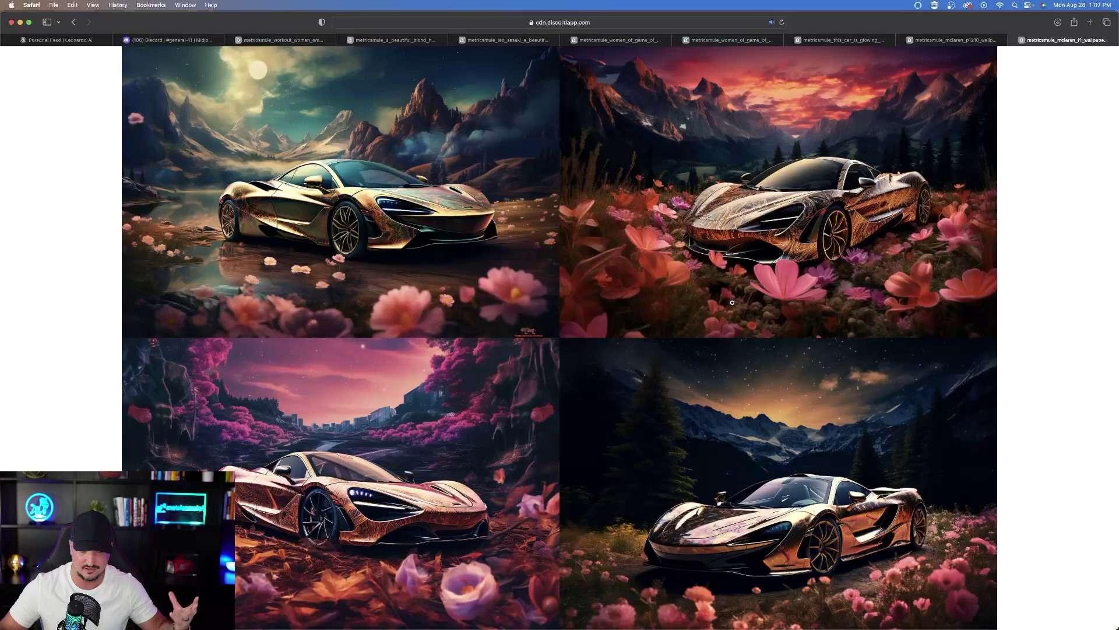
{"action": "left_click", "coordinate": [187, 40]}
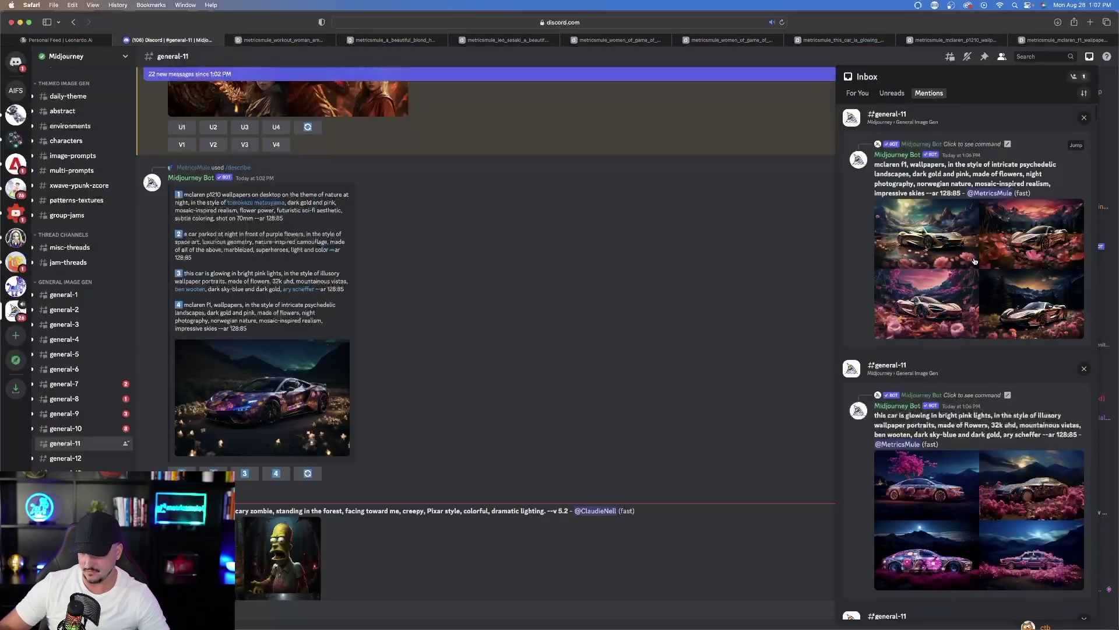
{"action": "scroll", "coordinate": [958, 207], "scroll_direction": "down", "scroll_amount": 10}
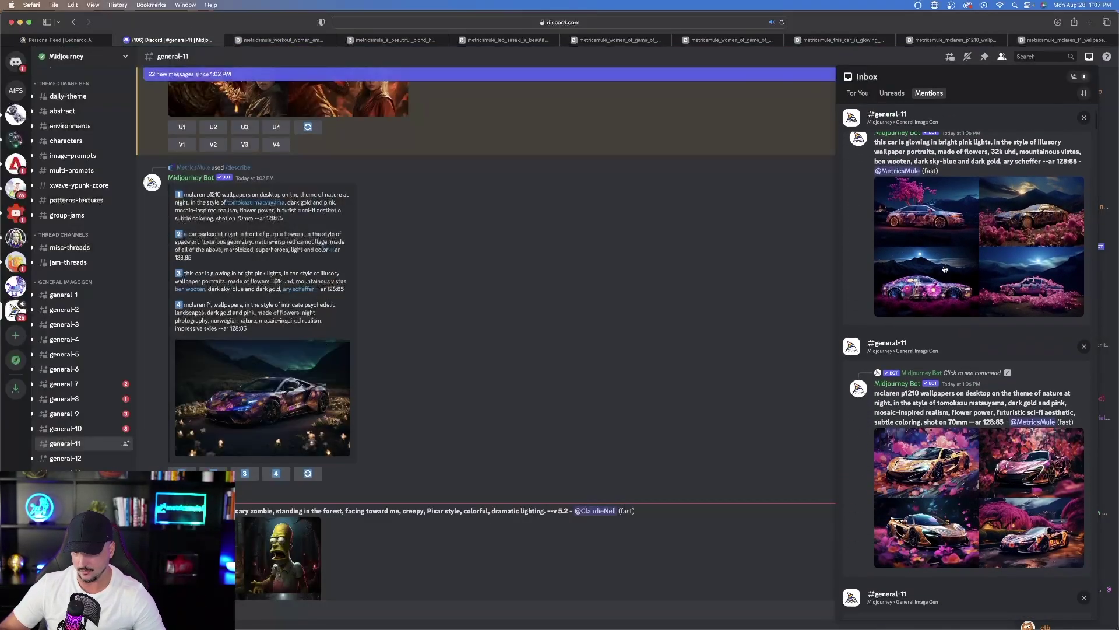
{"action": "scroll", "coordinate": [937, 297], "scroll_direction": "down", "scroll_amount": 15}
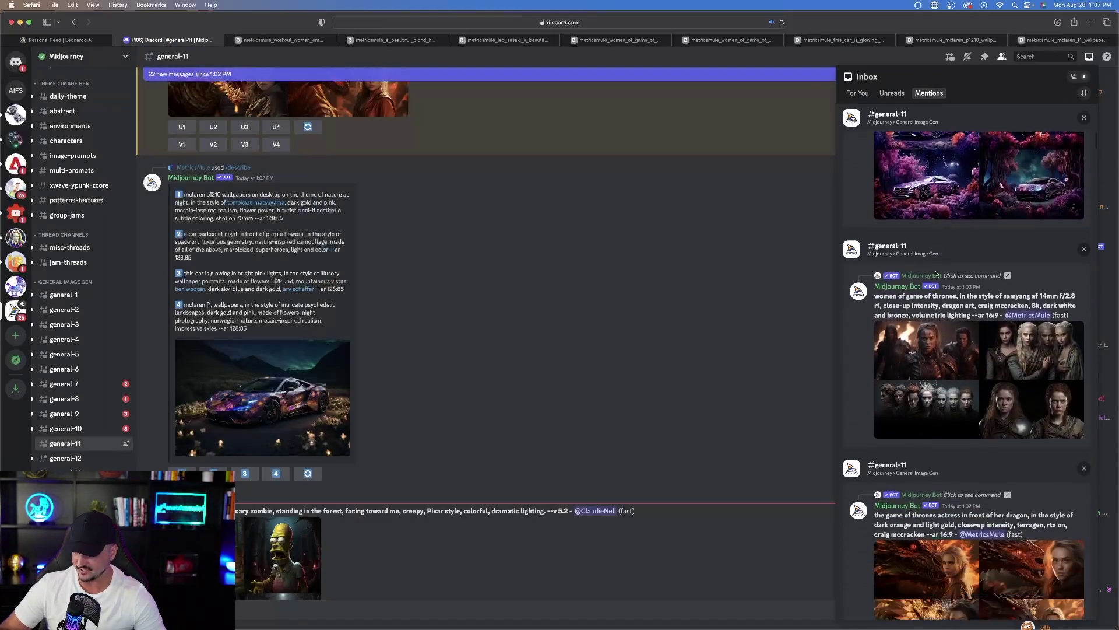
{"action": "scroll", "coordinate": [938, 270], "scroll_direction": "down", "scroll_amount": 10}
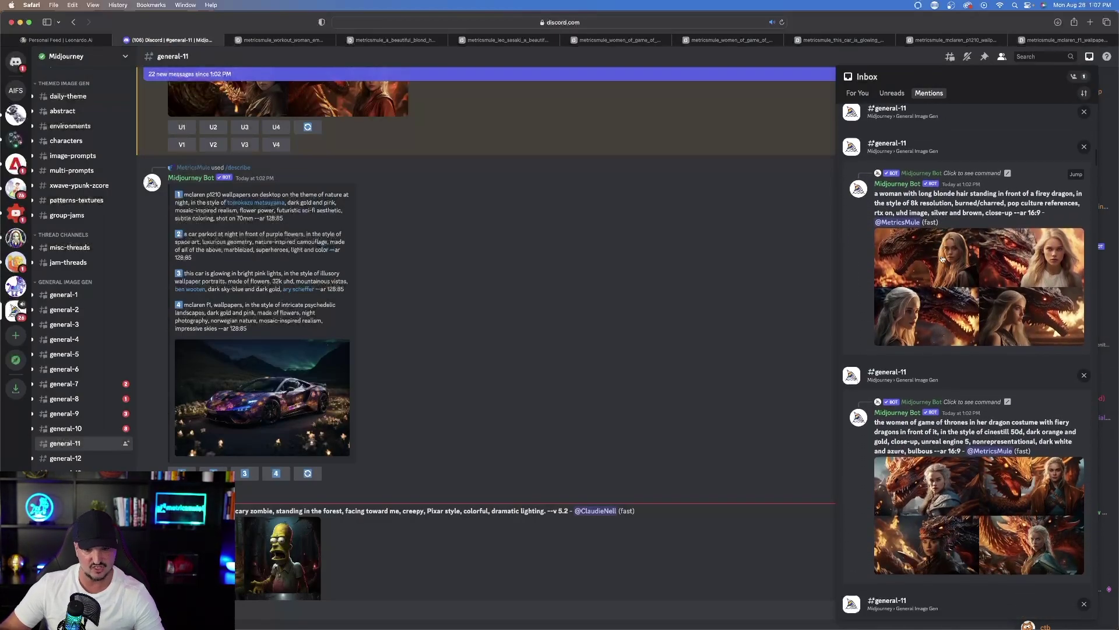
{"action": "scroll", "coordinate": [954, 273], "scroll_direction": "down", "scroll_amount": 15}
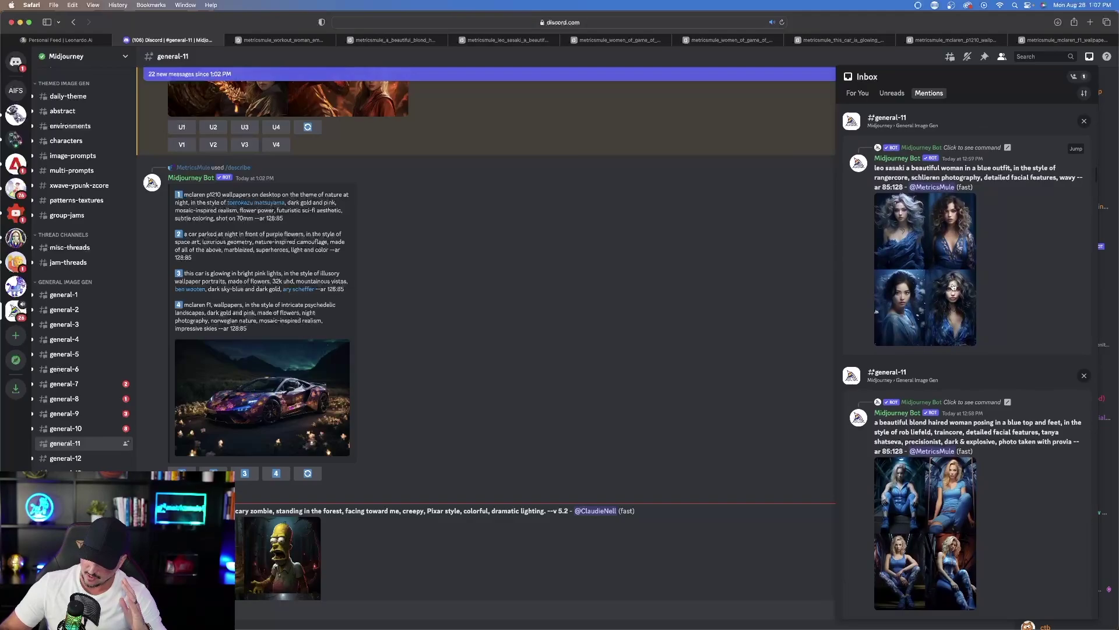
{"action": "scroll", "coordinate": [959, 268], "scroll_direction": "down", "scroll_amount": 15}
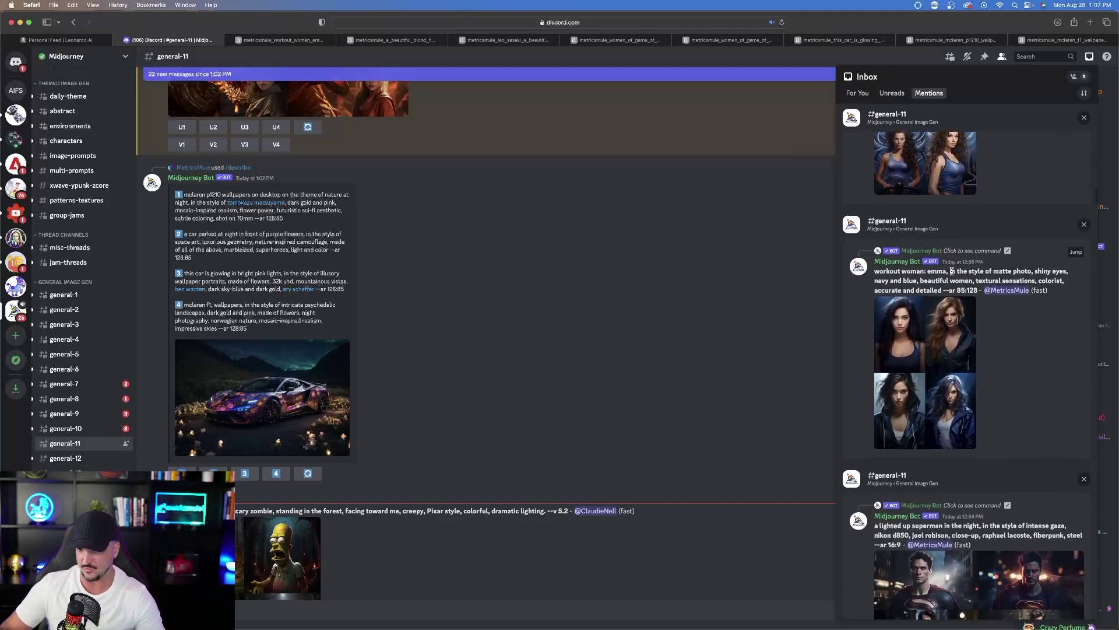
{"action": "scroll", "coordinate": [960, 289], "scroll_direction": "down", "scroll_amount": 10}
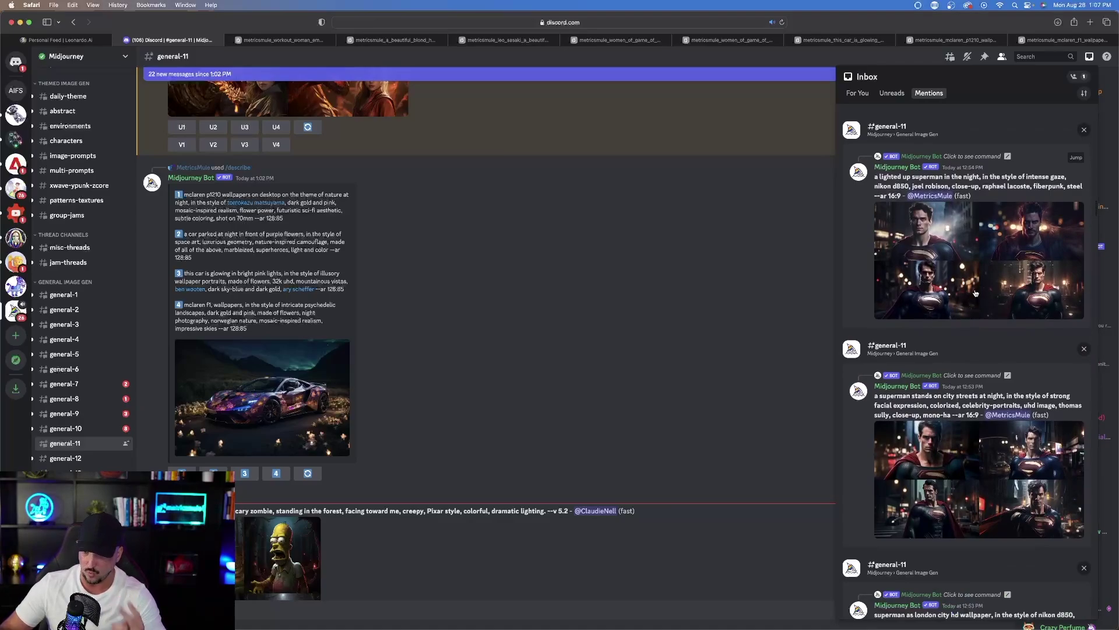
{"action": "scroll", "coordinate": [983, 292], "scroll_direction": "down", "scroll_amount": 5}
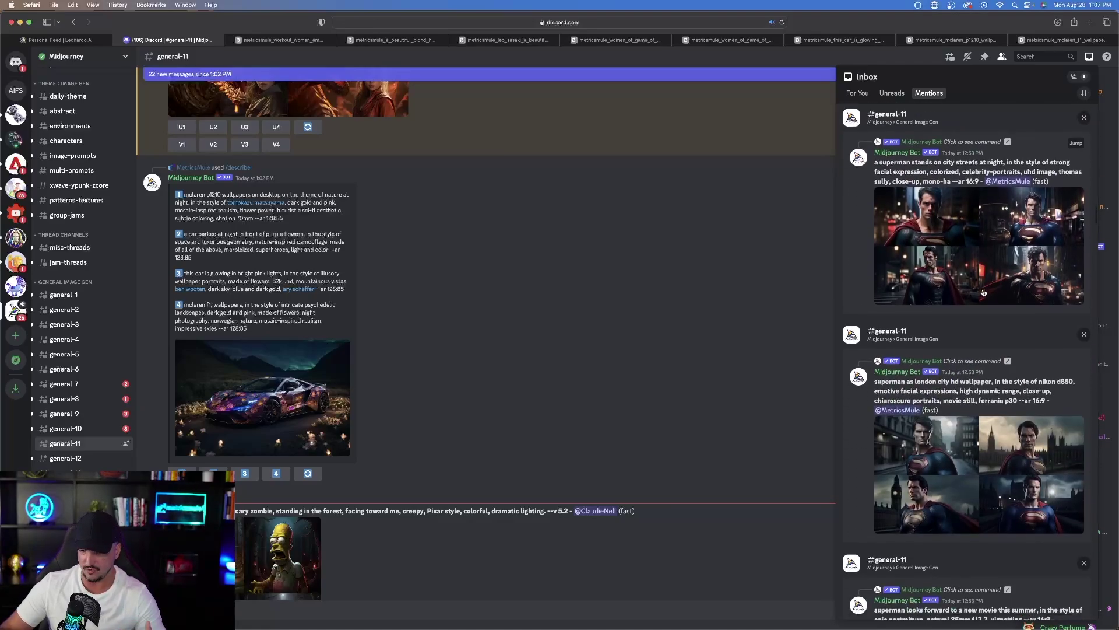
{"action": "scroll", "coordinate": [966, 309], "scroll_direction": "up", "scroll_amount": 5}
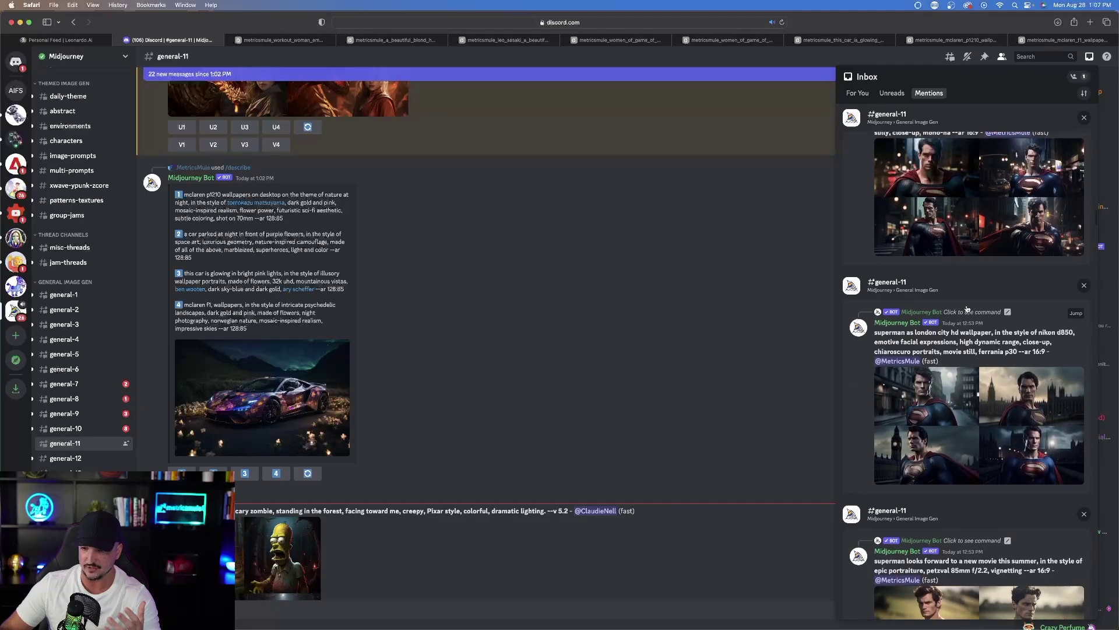
{"action": "scroll", "coordinate": [966, 309], "scroll_direction": "up", "scroll_amount": 10}
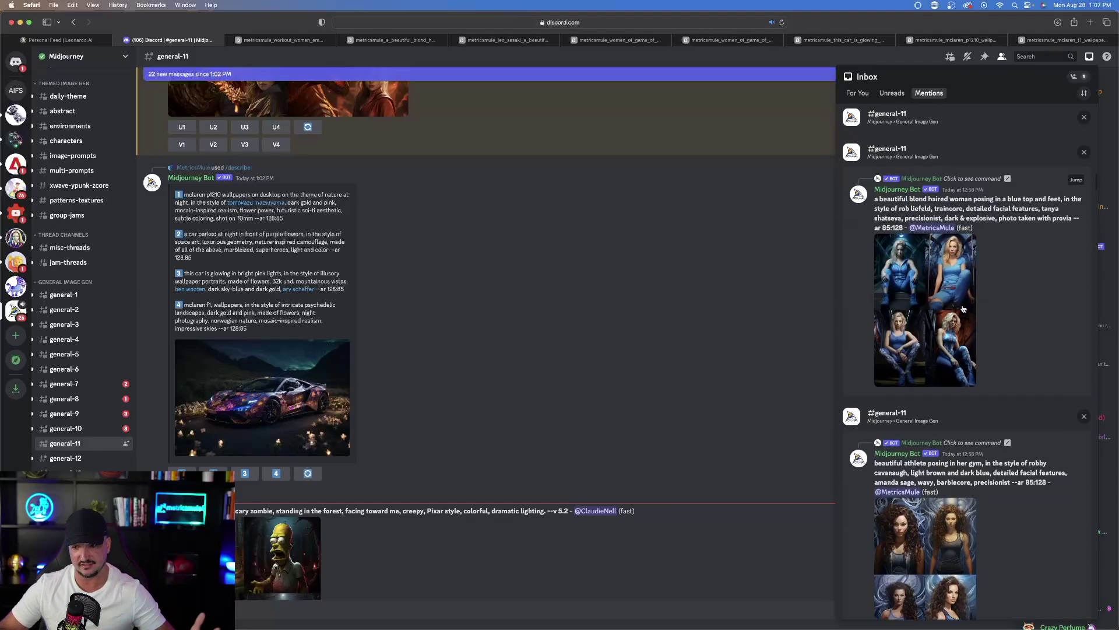
{"action": "scroll", "coordinate": [964, 309], "scroll_direction": "up", "scroll_amount": 5}
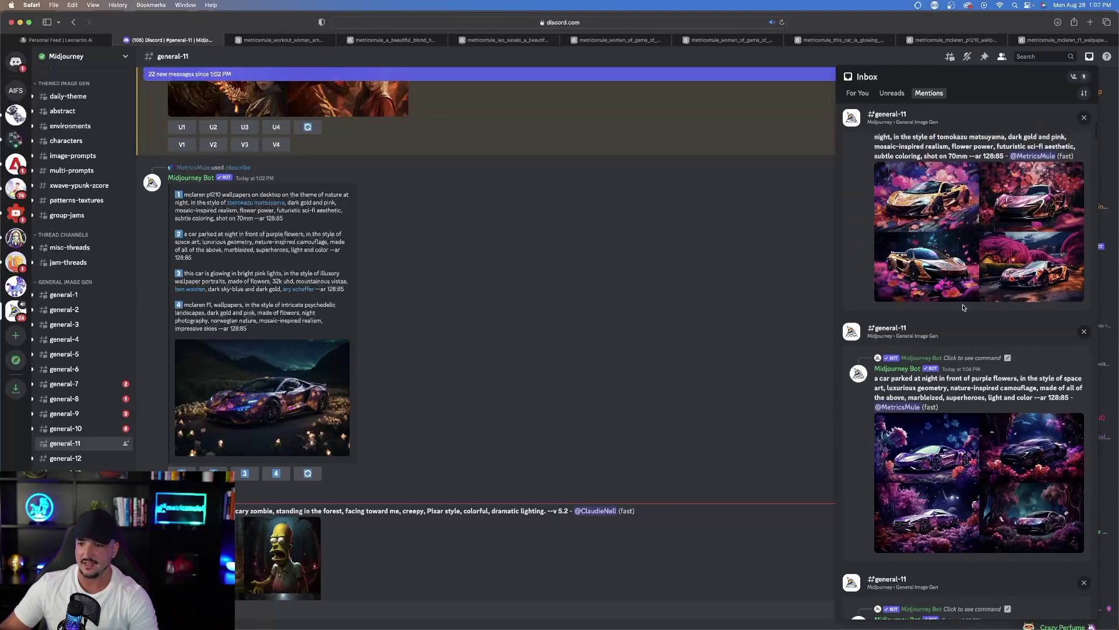